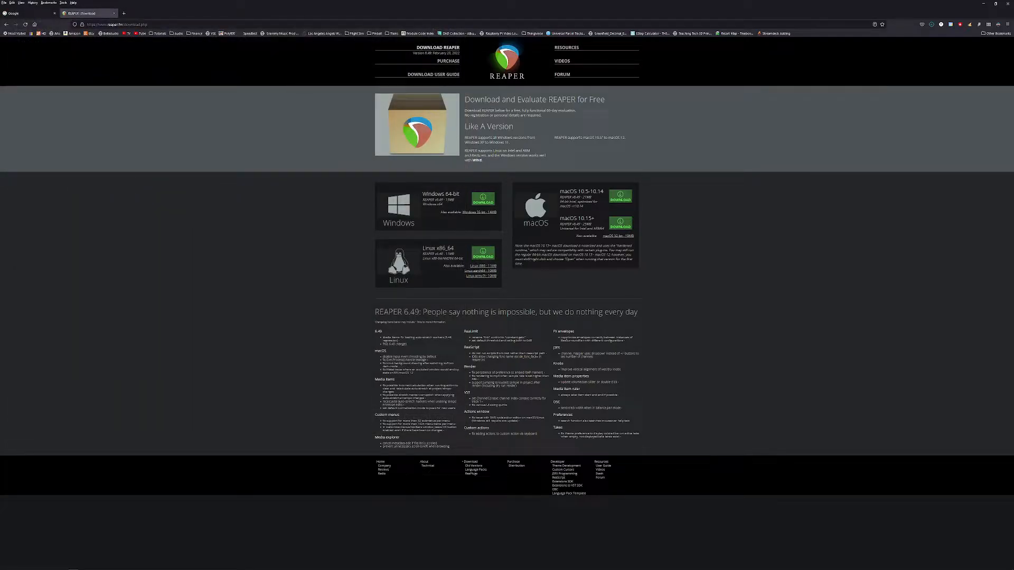
Step: Run the downloaded REAPER installer as far as the install location page, quit the setup and close the Downloads folder
{"action": "left_click", "coordinate": [932, 25]}
{"action": "left_click", "coordinate": [932, 40]}
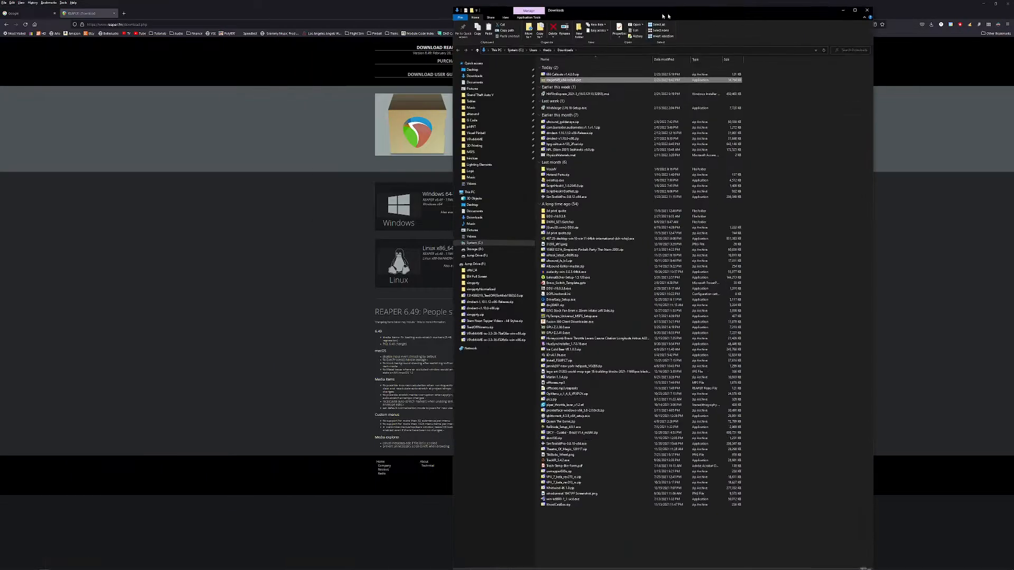
{"action": "double_click", "coordinate": [363, 98]}
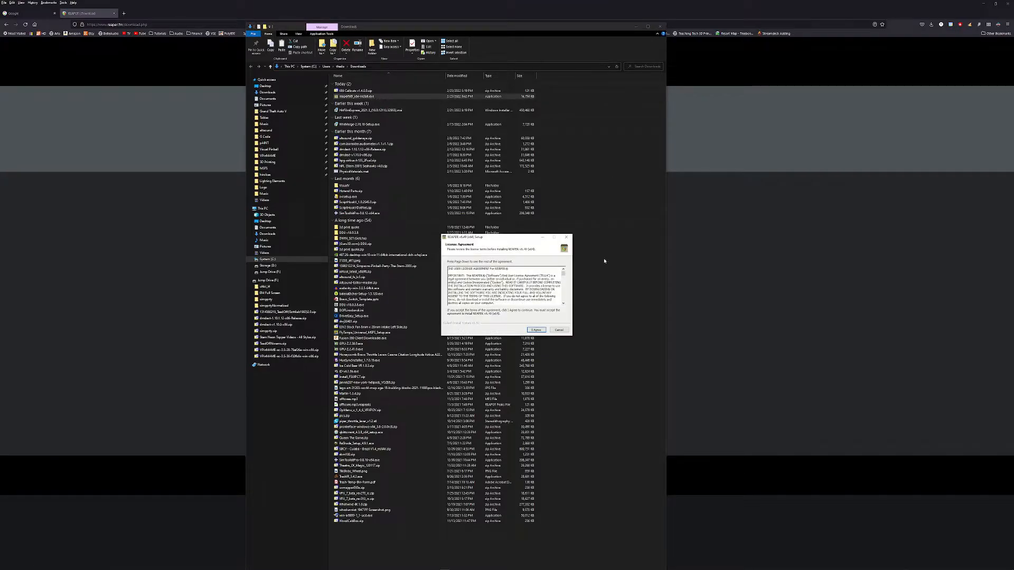
{"action": "left_click", "coordinate": [536, 330]}
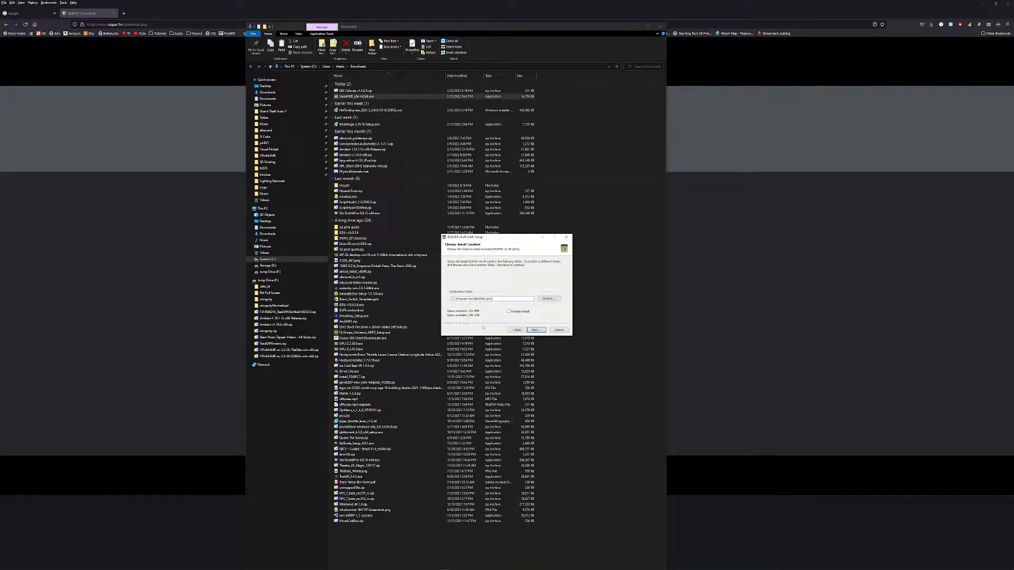
{"action": "left_click", "coordinate": [559, 330]}
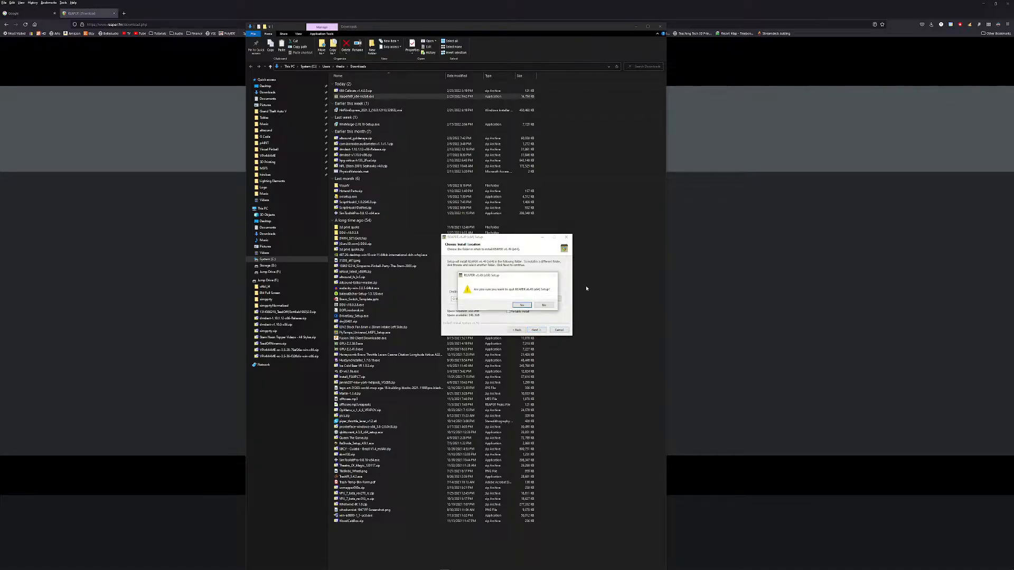
{"action": "left_click", "coordinate": [529, 306]}
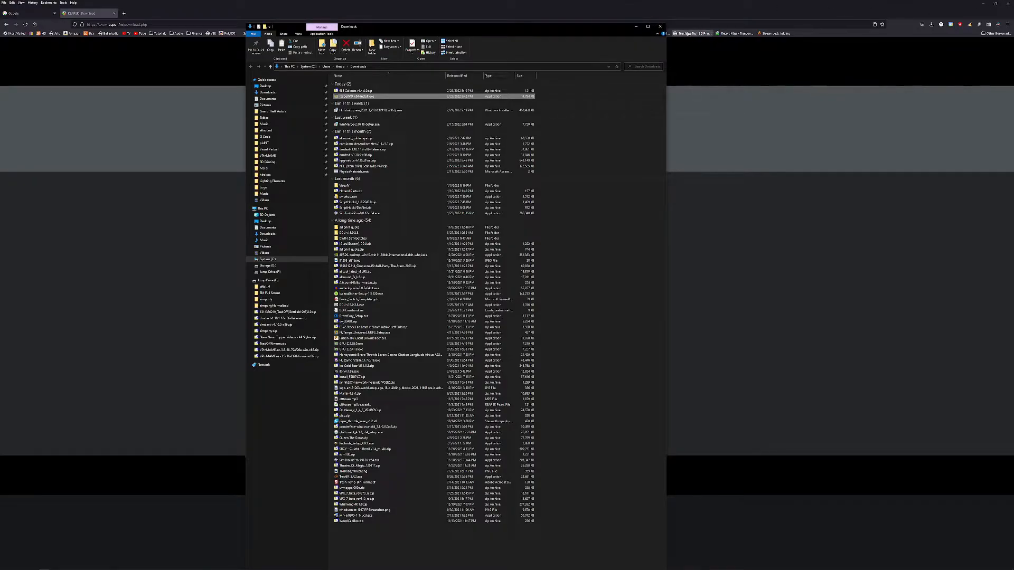
{"action": "left_click", "coordinate": [661, 27]}
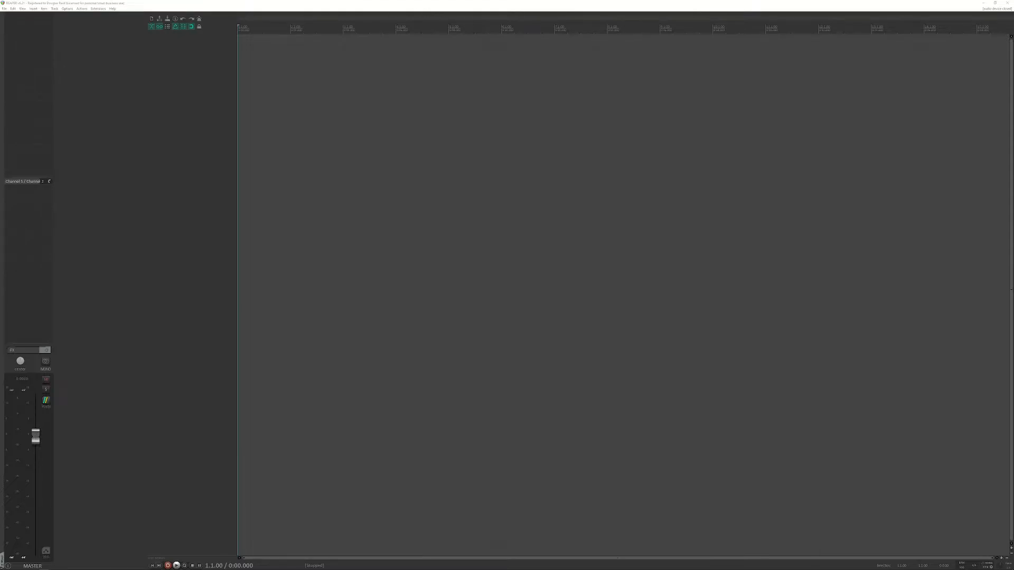
Step: Open the simpprty sound folder inside VPinMAME's altsound folder in File Explorer
{"action": "left_click_drag", "start_coordinate": [0, 12], "coordinate": [527, 12]}
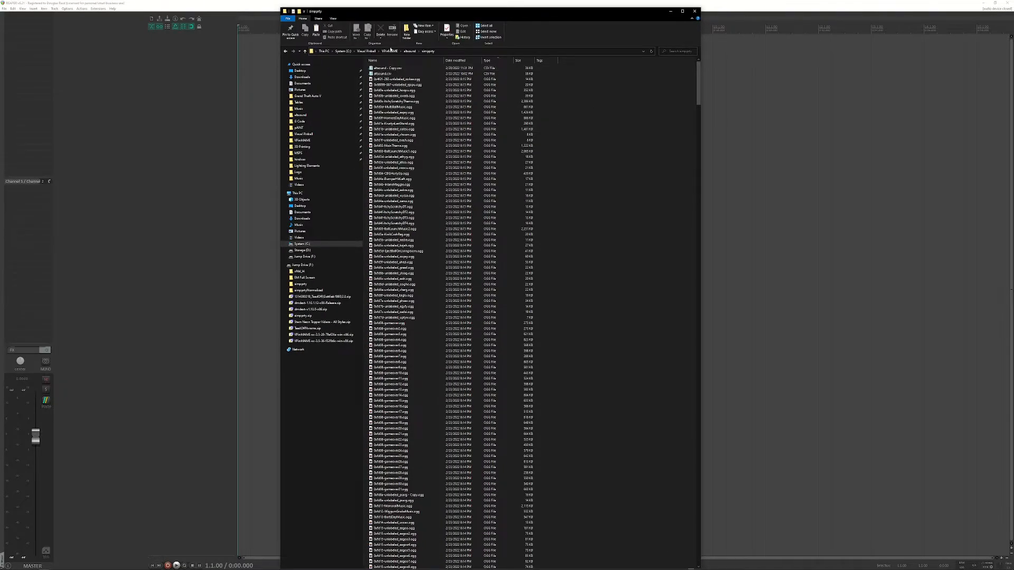
{"action": "left_click", "coordinate": [392, 52]}
{"action": "double_click", "coordinate": [390, 73]}
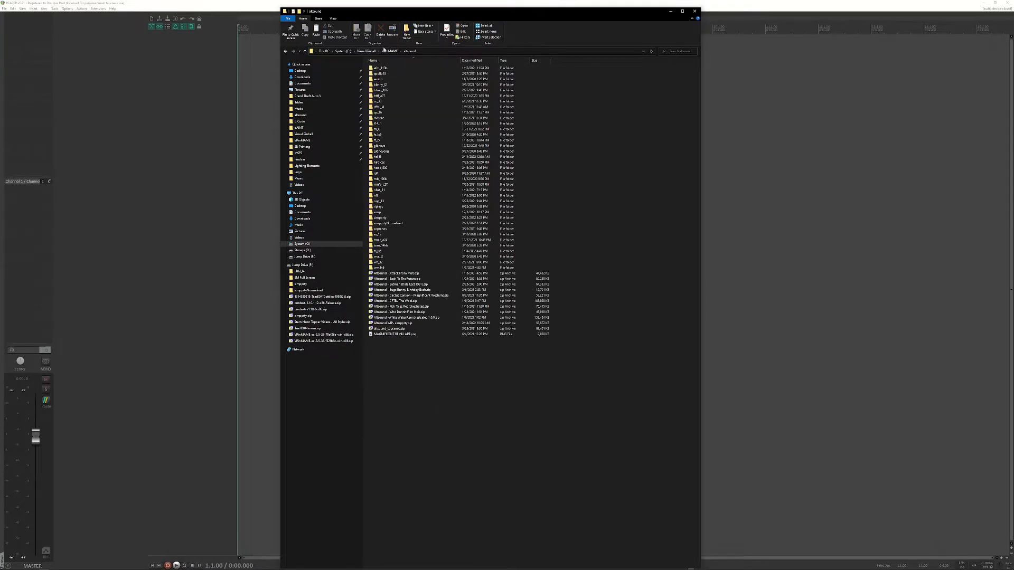
{"action": "left_click_drag", "start_coordinate": [381, 218], "coordinate": [381, 218]}
{"action": "double_click", "coordinate": [381, 218]}
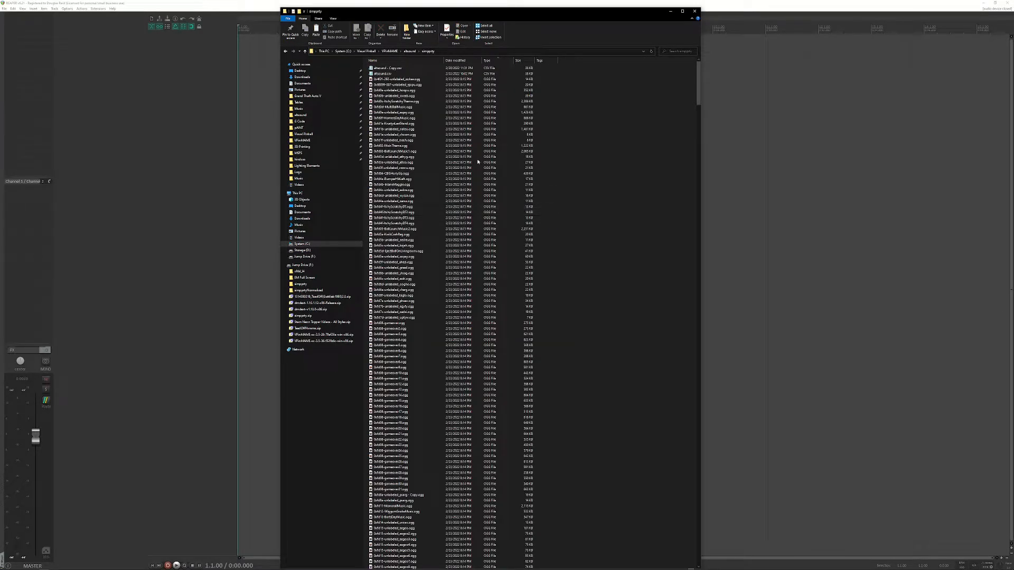
Step: Import all files from the simpprty folder at the start of the empty REAPER project, each on a separate track
{"action": "left_click", "coordinate": [433, 80]}
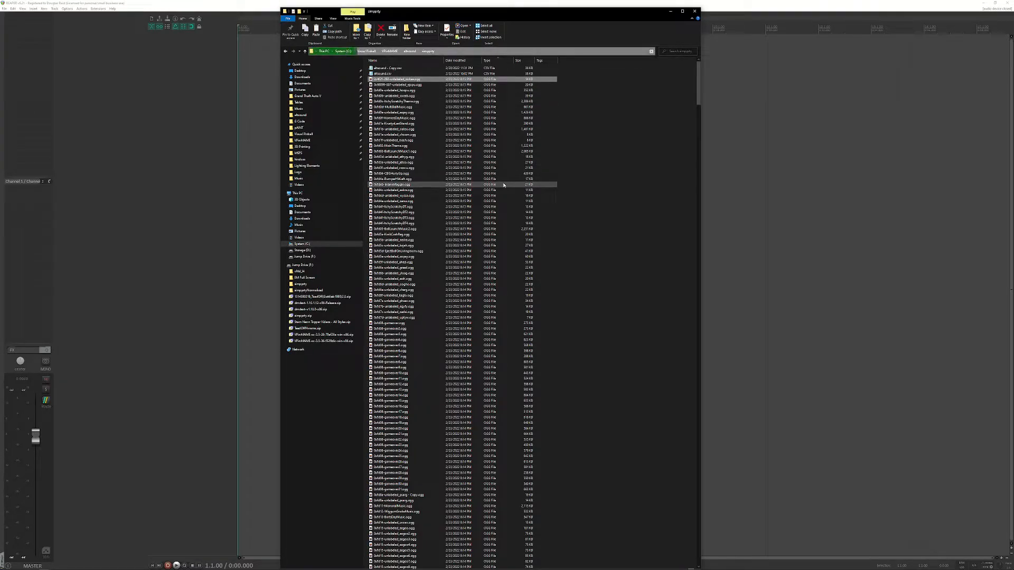
{"action": "key", "text": "ctrl+a"}
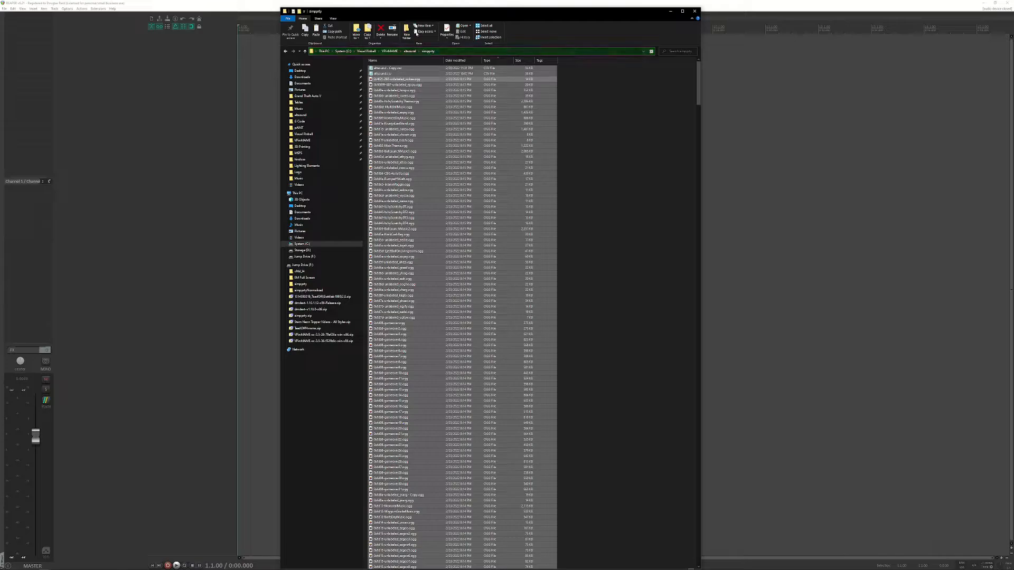
{"action": "left_click_drag", "start_coordinate": [421, 15], "coordinate": [674, 17]}
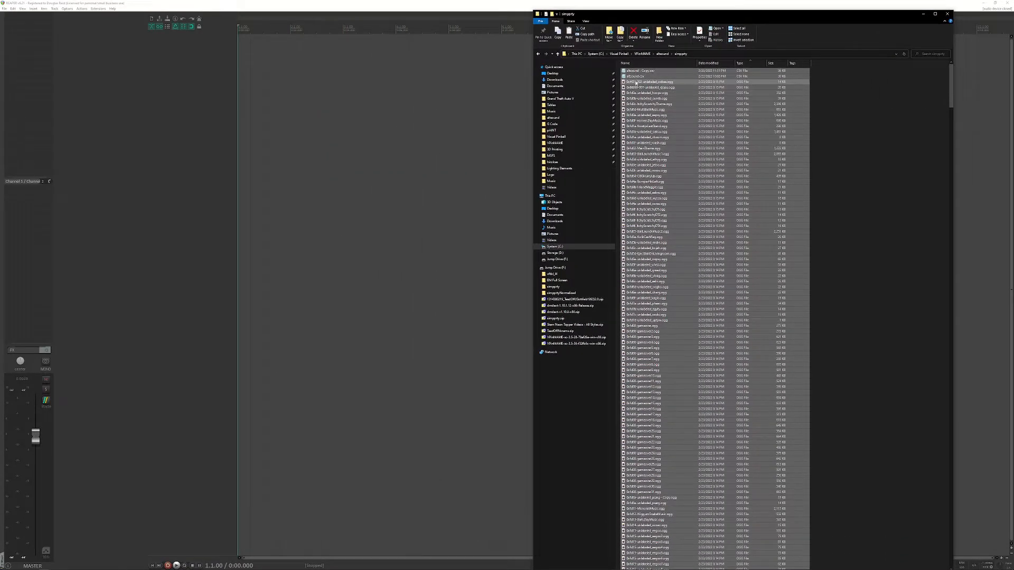
{"action": "left_click_drag", "start_coordinate": [632, 83], "coordinate": [240, 50]}
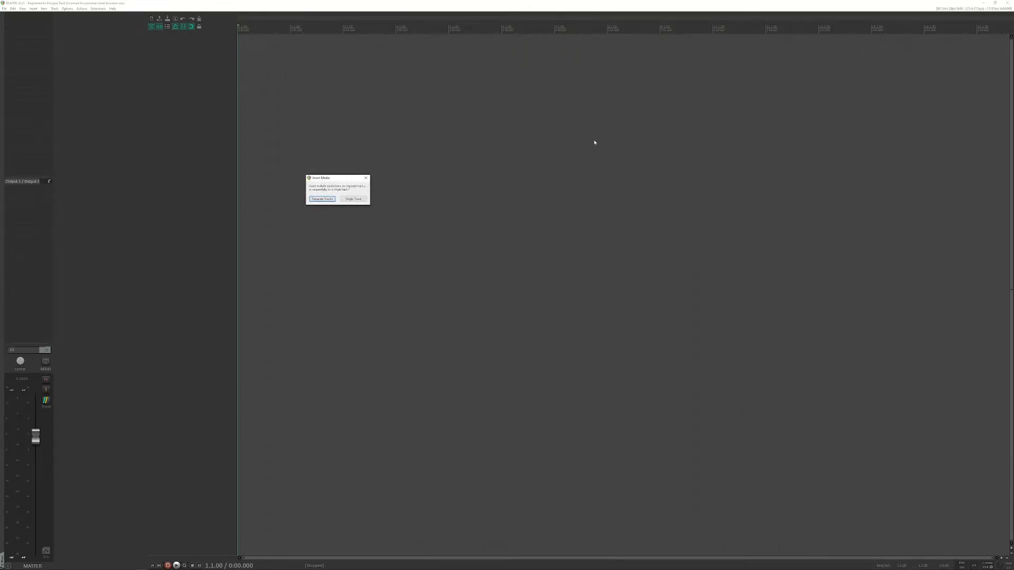
{"action": "left_click", "coordinate": [322, 199]}
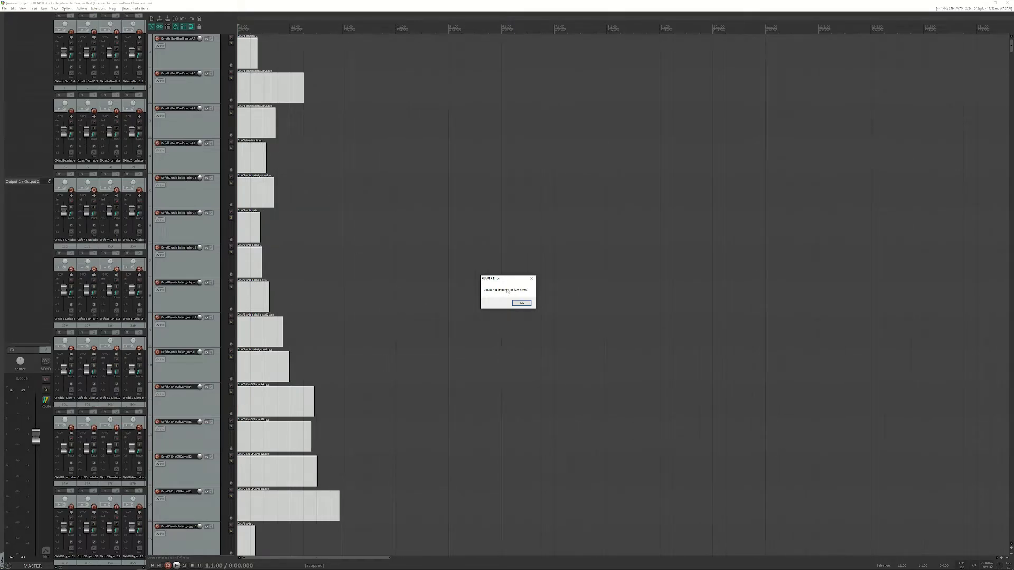
{"action": "left_click", "coordinate": [522, 303]}
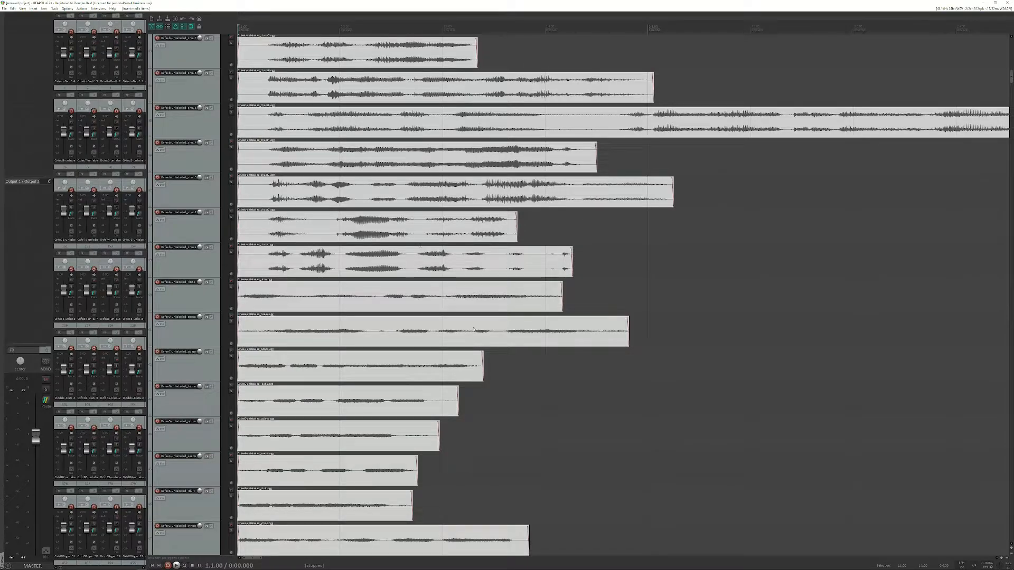
Step: Select all media items and apply a short fade-in and fade-out to their edges together
{"action": "scroll", "coordinate": [508, 306], "scroll_direction": "down", "scroll_amount": 3}
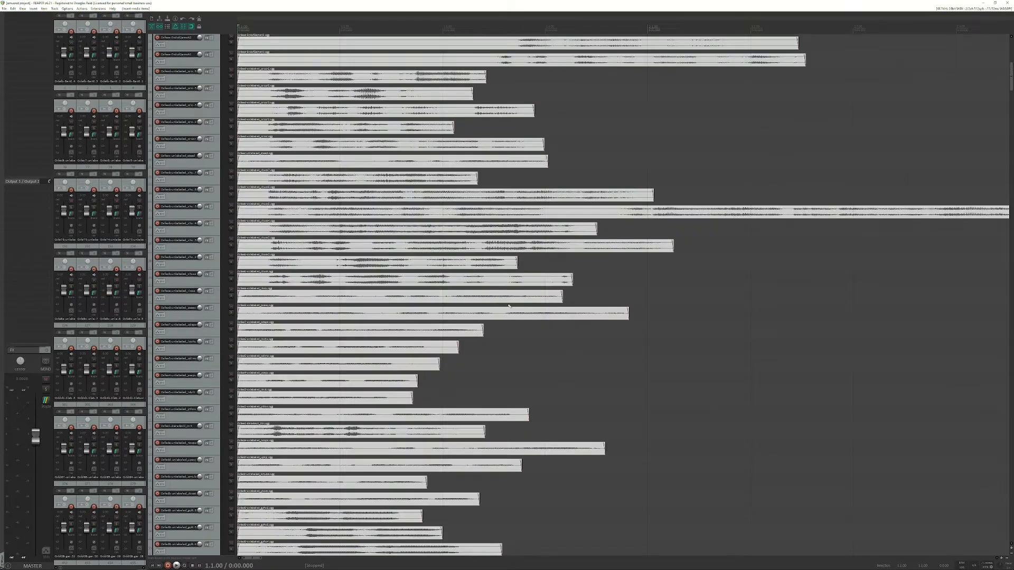
{"action": "scroll", "coordinate": [529, 285], "scroll_direction": "up", "scroll_amount": 4}
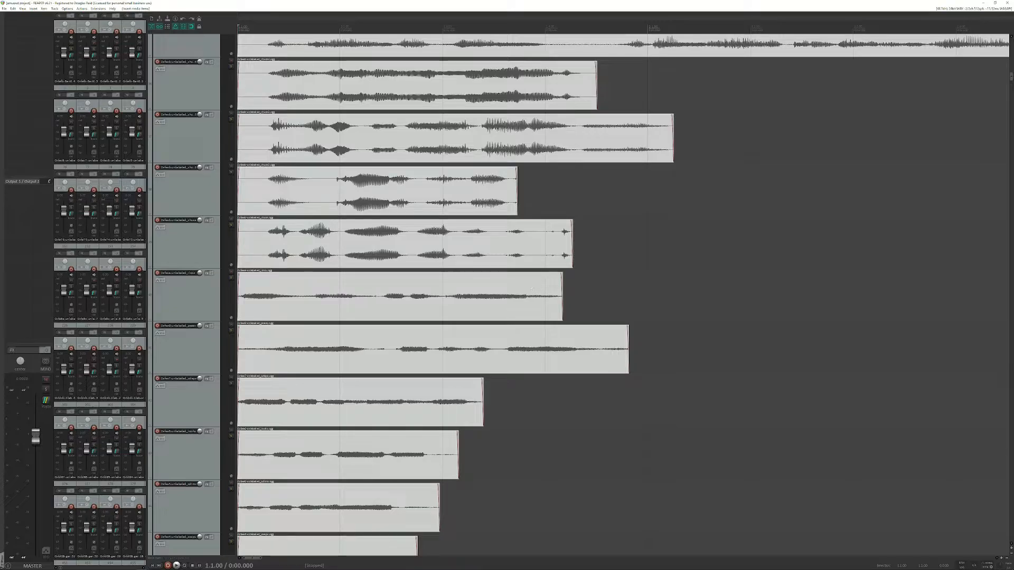
{"action": "left_click", "coordinate": [546, 412]}
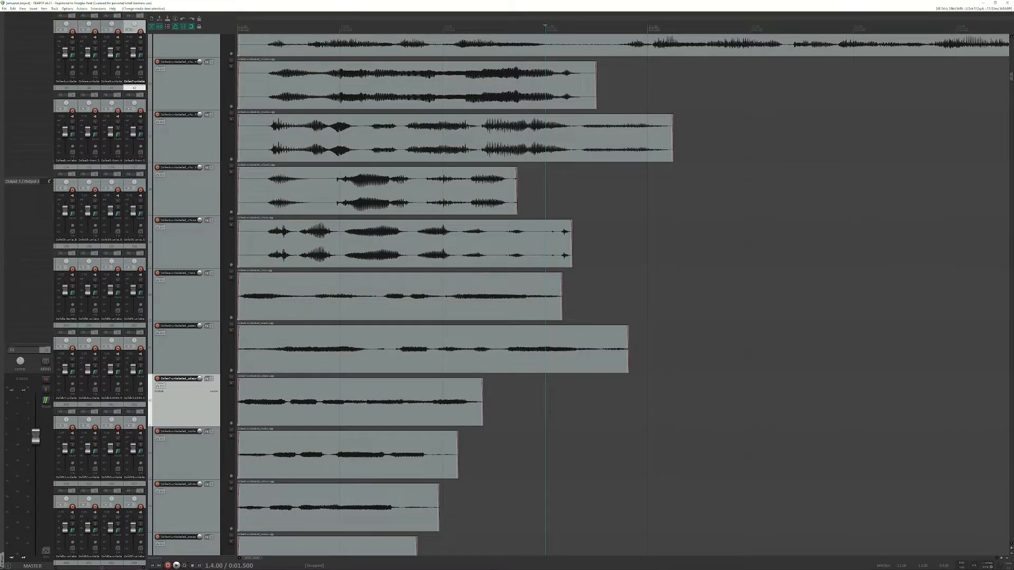
{"action": "left_click", "coordinate": [539, 346]}
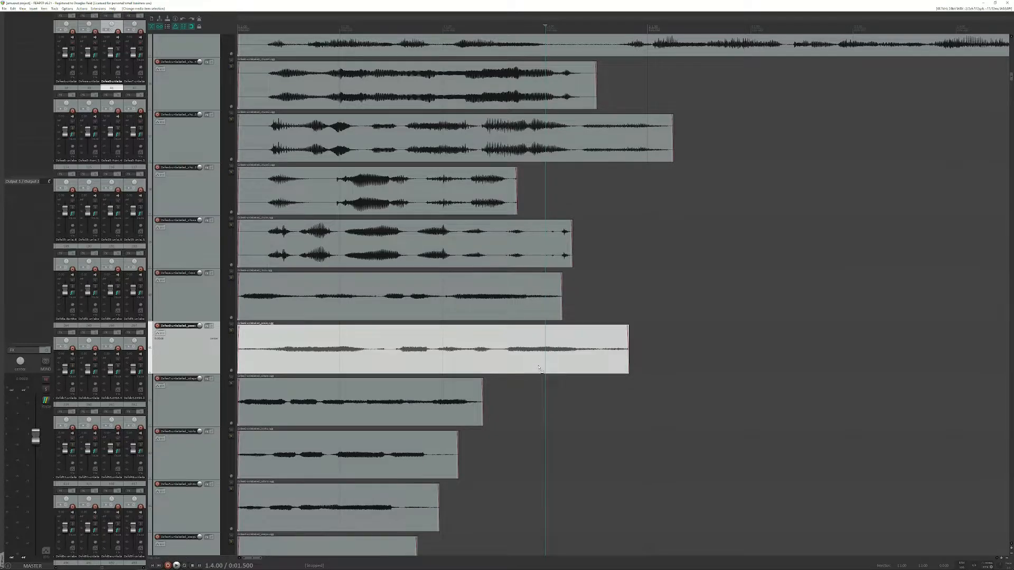
{"action": "key", "text": "ctrl+a"}
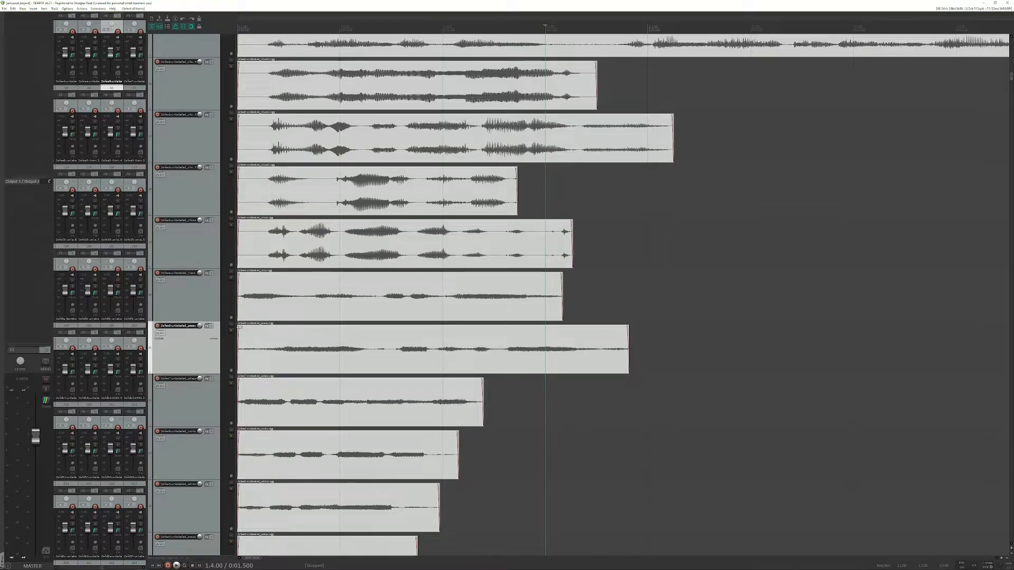
{"action": "left_click_drag", "start_coordinate": [239, 328], "coordinate": [246, 328]}
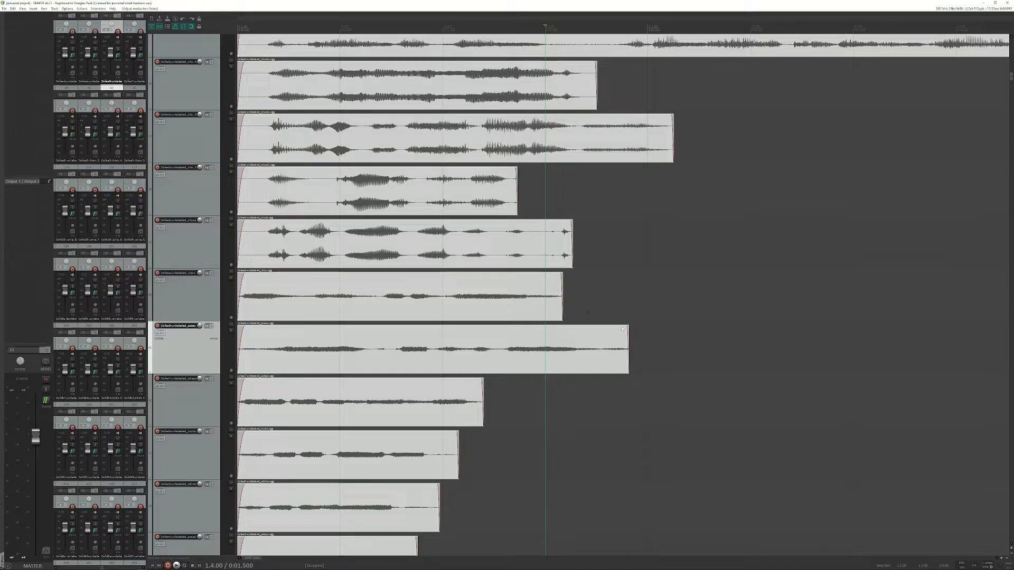
{"action": "left_click_drag", "start_coordinate": [627, 328], "coordinate": [626, 330]}
Step: Normalize all selected media items
{"action": "scroll", "coordinate": [360, 244], "scroll_direction": "up", "scroll_amount": 1}
{"action": "scroll", "coordinate": [359, 244], "scroll_direction": "down", "scroll_amount": 3}
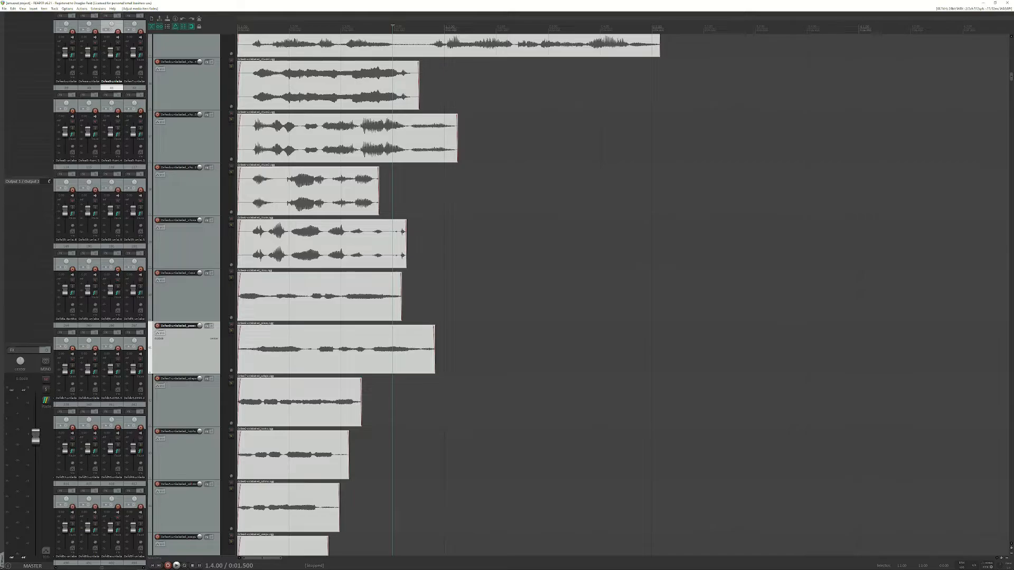
{"action": "left_click_drag", "start_coordinate": [1011, 78], "coordinate": [1010, 44]}
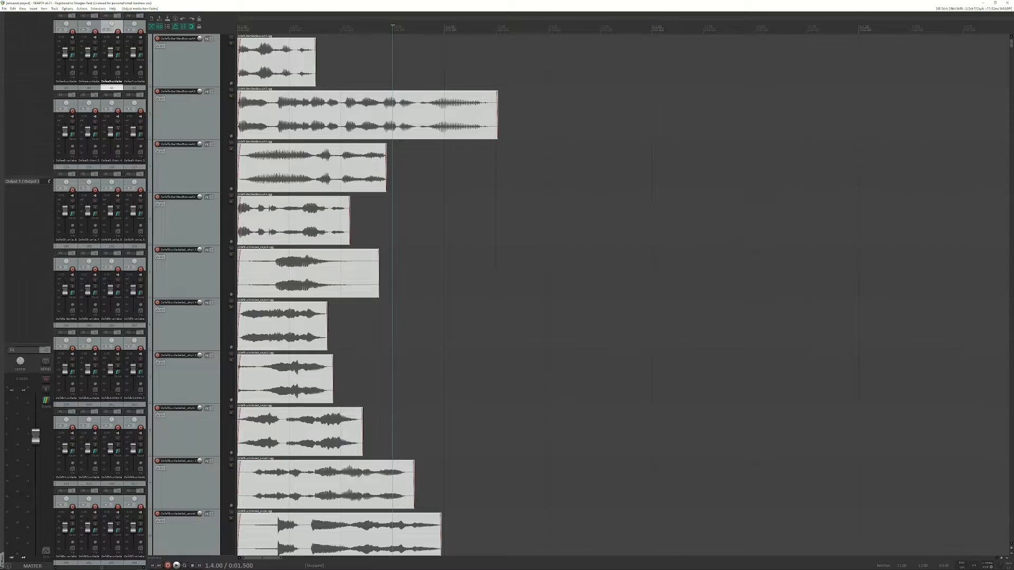
{"action": "scroll", "coordinate": [446, 291], "scroll_direction": "down", "scroll_amount": 2}
{"action": "scroll", "coordinate": [447, 290], "scroll_direction": "up", "scroll_amount": 3}
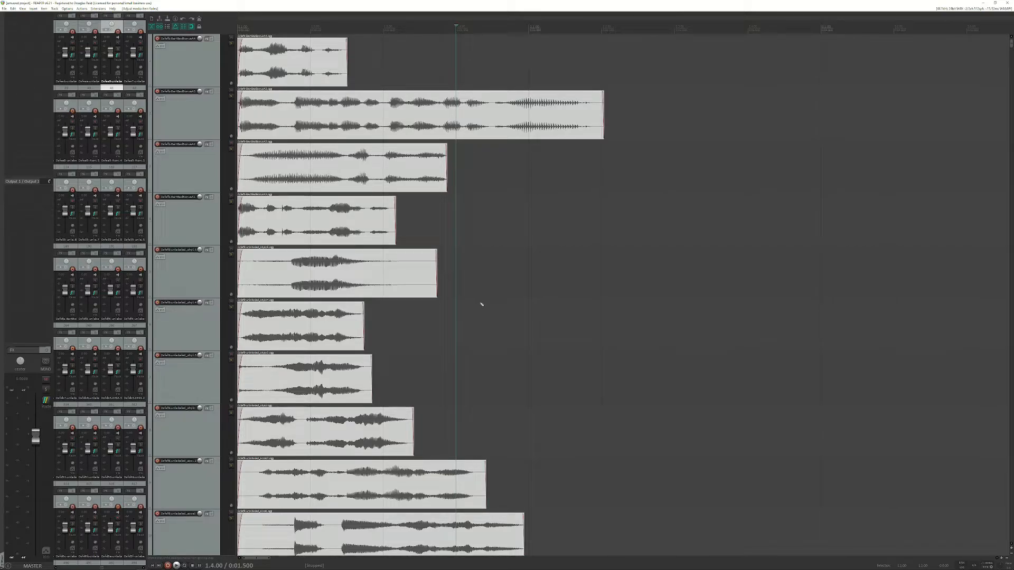
{"action": "key", "text": "ctrl+shift+n"}
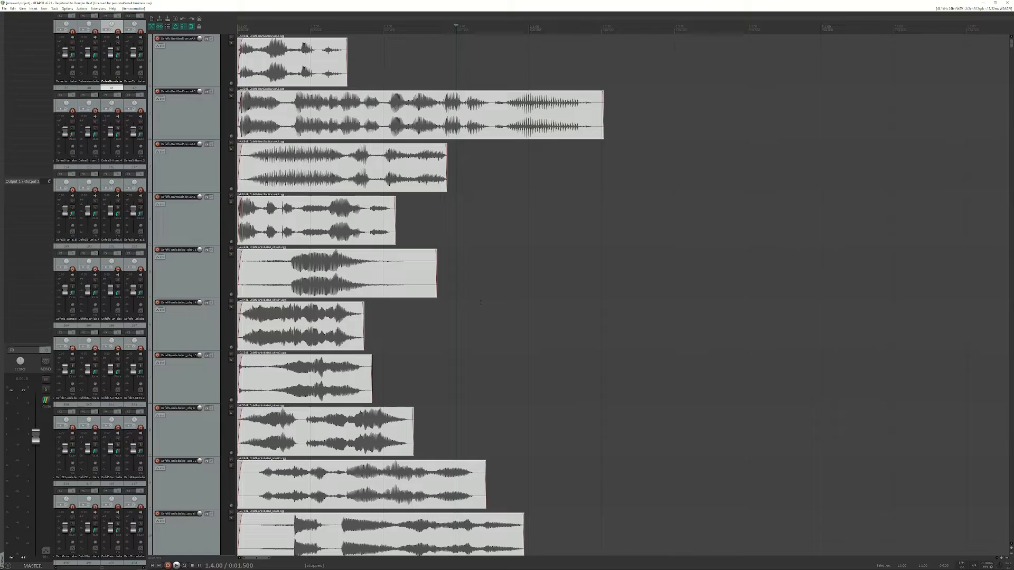
Step: Open the render settings, set the source to selected media items and turn off the tail
{"action": "scroll", "coordinate": [675, 293], "scroll_direction": "down", "scroll_amount": 3}
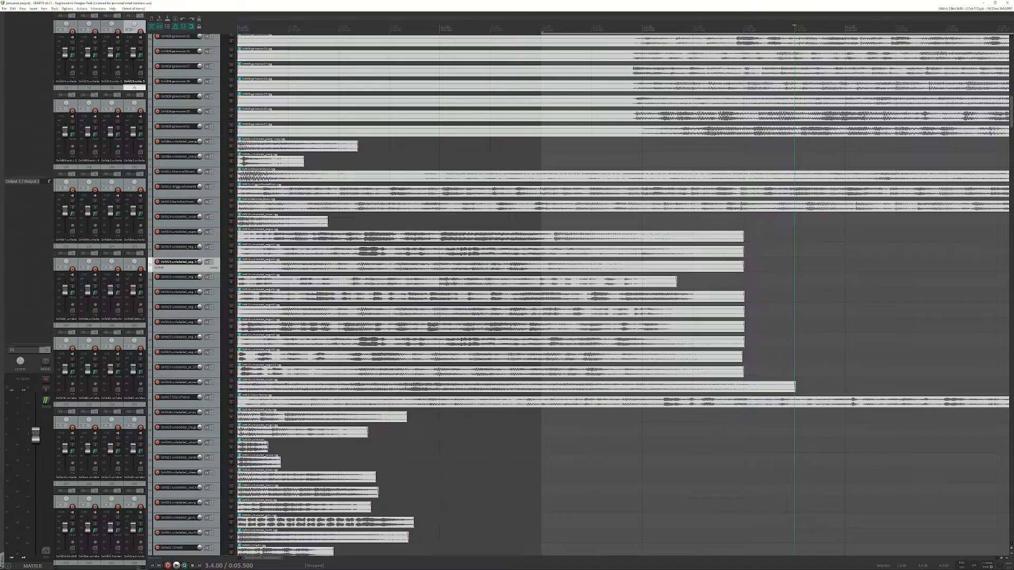
{"action": "key", "text": "ctrl+alt+r"}
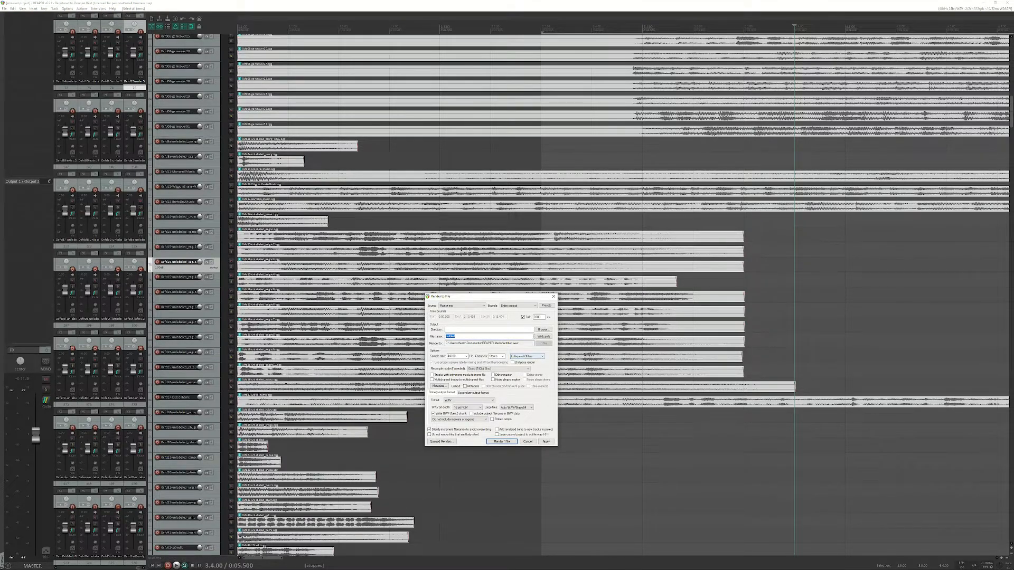
{"action": "left_click", "coordinate": [452, 307]}
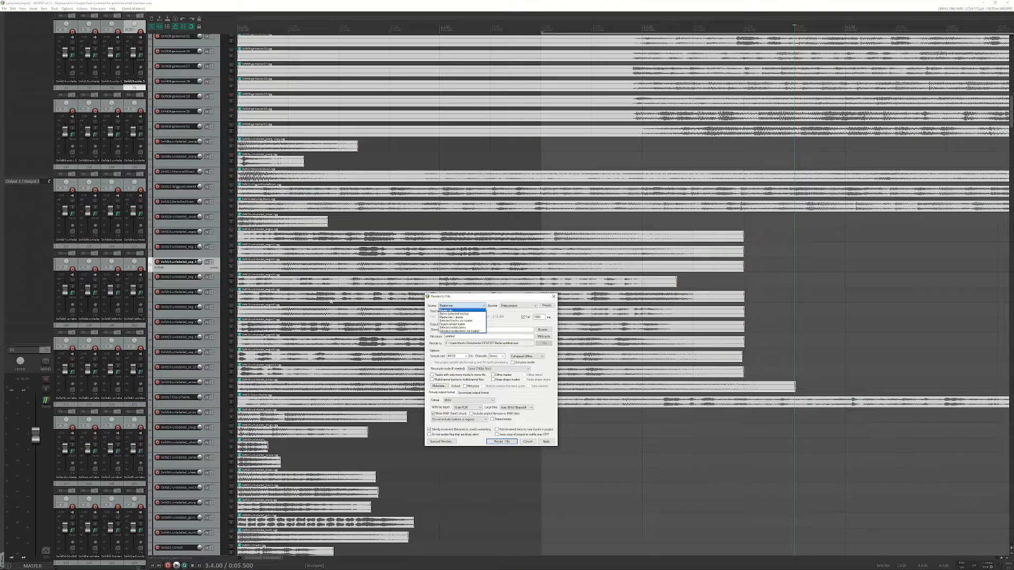
{"action": "left_click", "coordinate": [453, 328]}
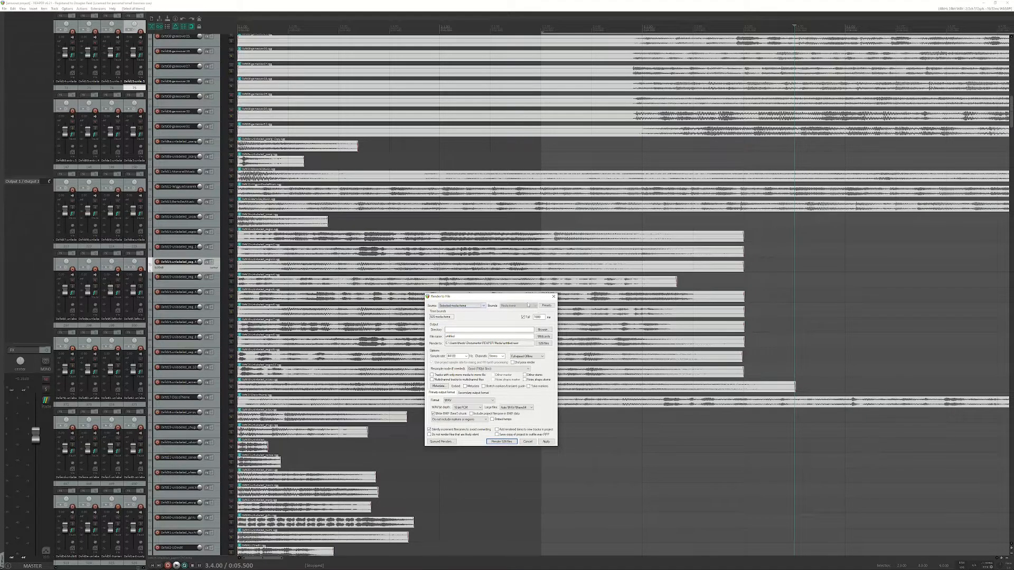
{"action": "left_click", "coordinate": [524, 318]}
Step: Set the render output directory to the simpprtyNormalized folder inside VPinMAME's altsound folder
{"action": "left_click", "coordinate": [544, 330]}
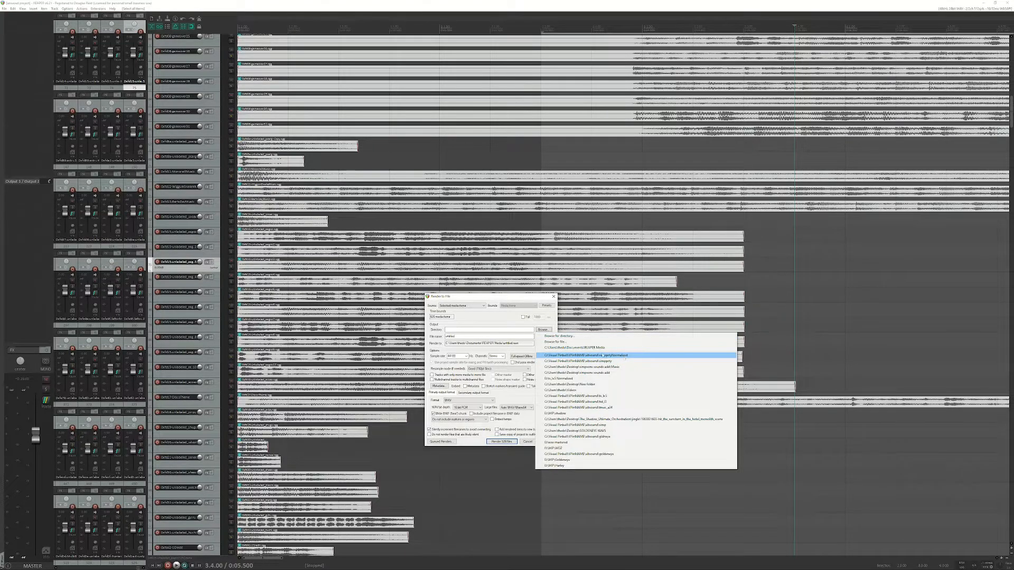
{"action": "left_click", "coordinate": [552, 336]}
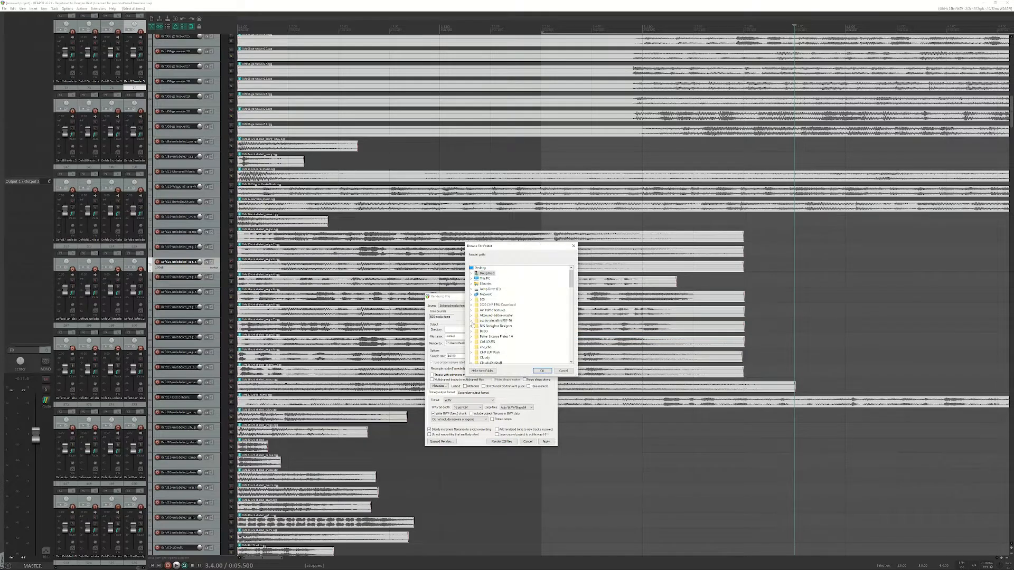
{"action": "left_click", "coordinate": [563, 371]}
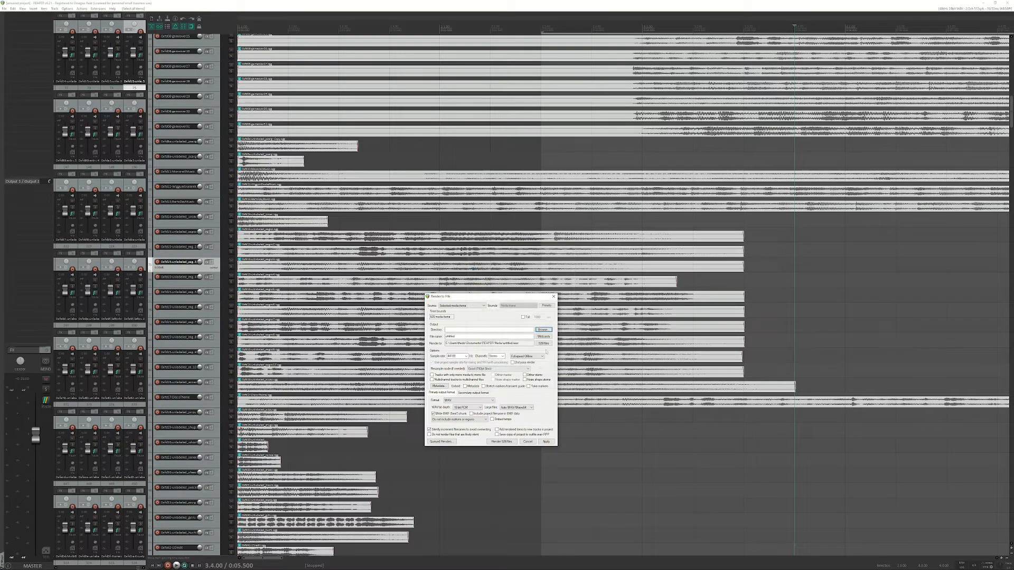
{"action": "left_click", "coordinate": [543, 330]}
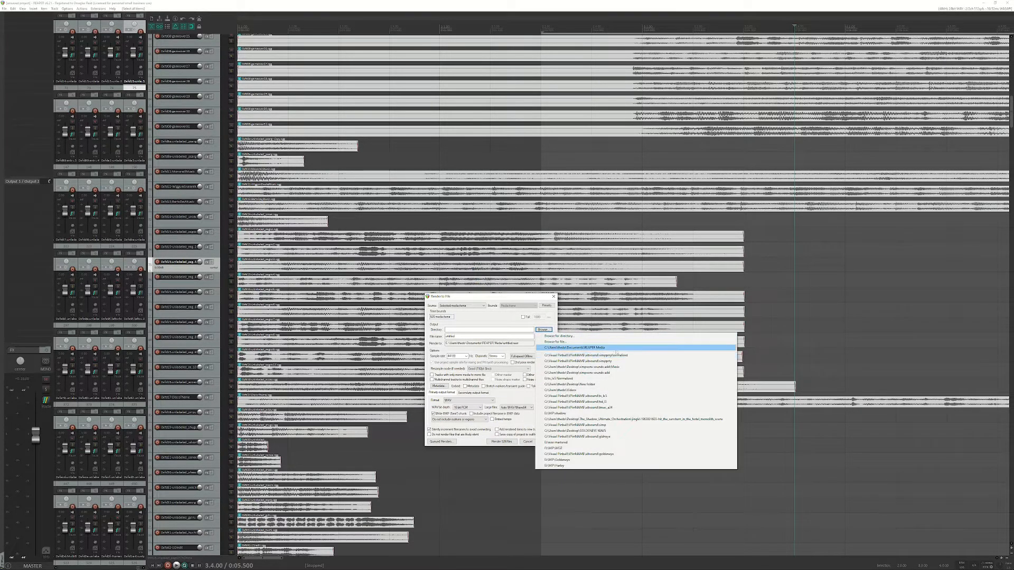
{"action": "left_click", "coordinate": [619, 356]}
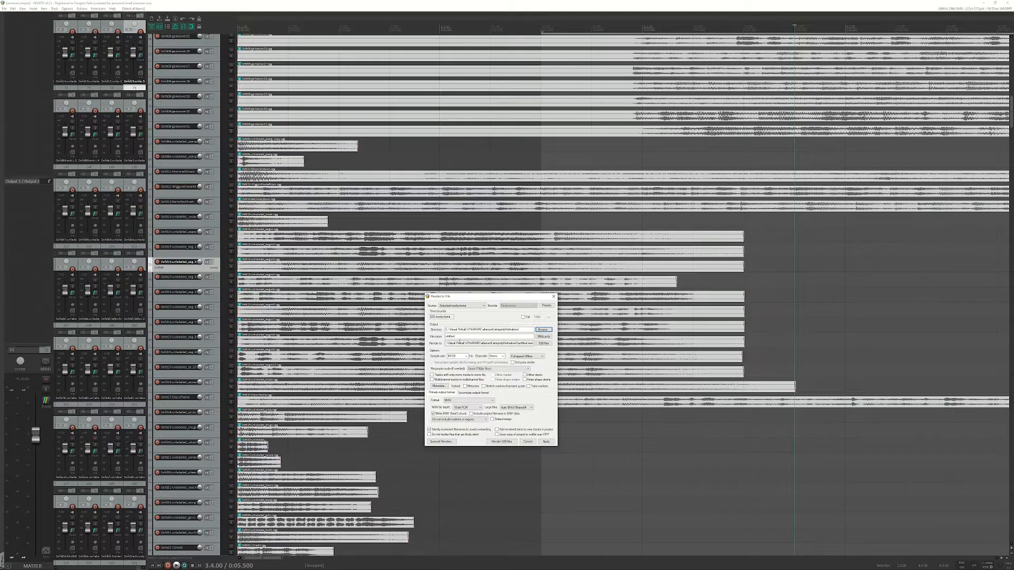
Step: Render the selected items as OGG Vorbis files named with the $item wildcard
{"action": "left_click_drag", "start_coordinate": [460, 336], "coordinate": [434, 332]}
{"action": "type", "text": "$item"}
{"action": "left_click", "coordinate": [452, 402]}
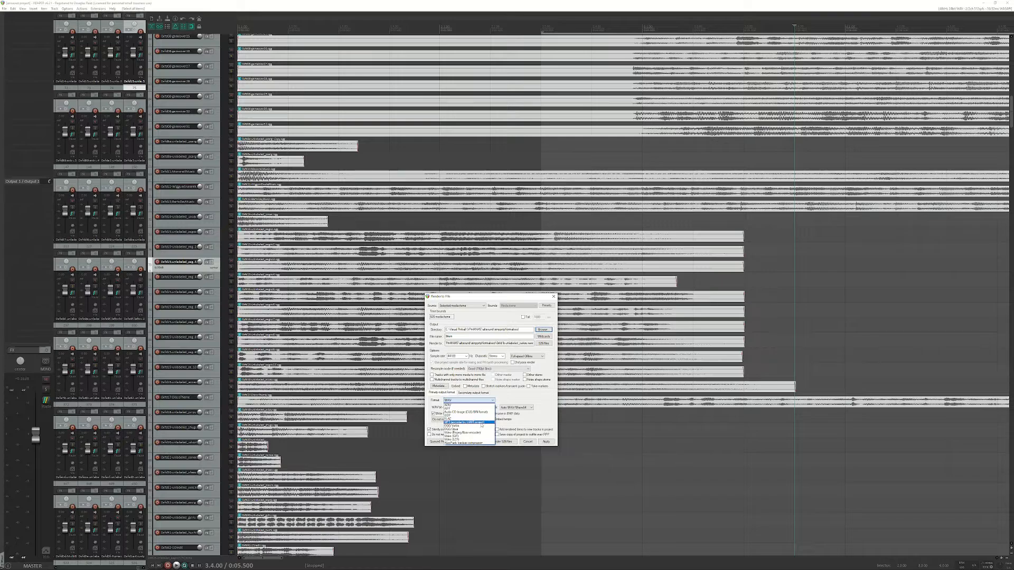
{"action": "left_click", "coordinate": [478, 425]}
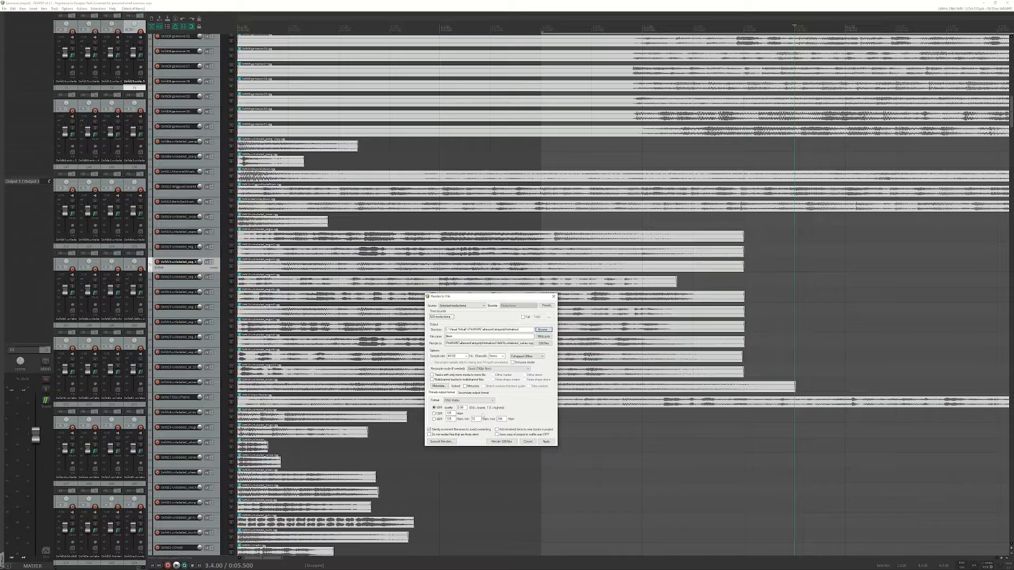
{"action": "left_click", "coordinate": [508, 442]}
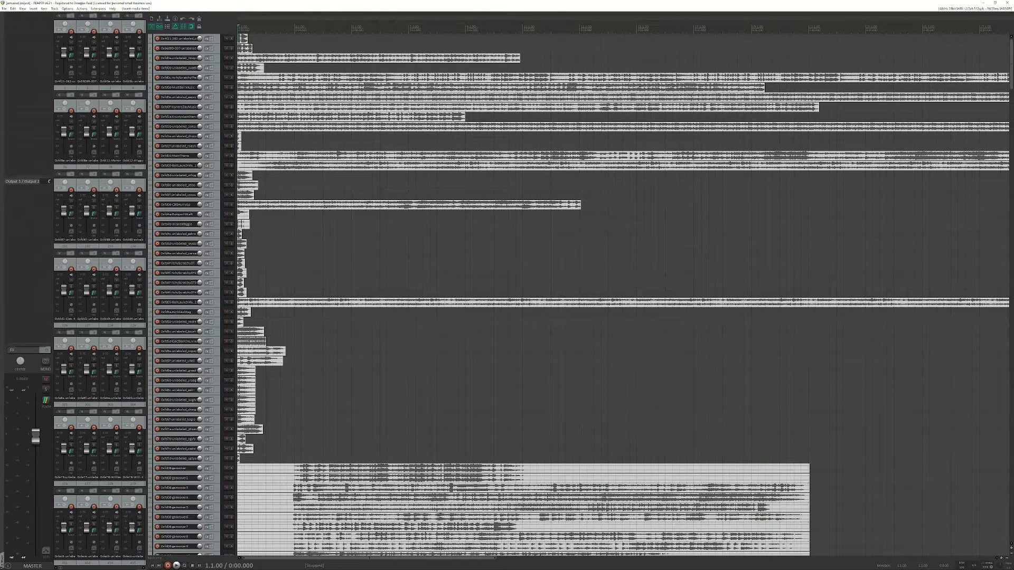
Step: Close REAPER without saving the project
{"action": "scroll", "coordinate": [623, 296], "scroll_direction": "down", "scroll_amount": 10}
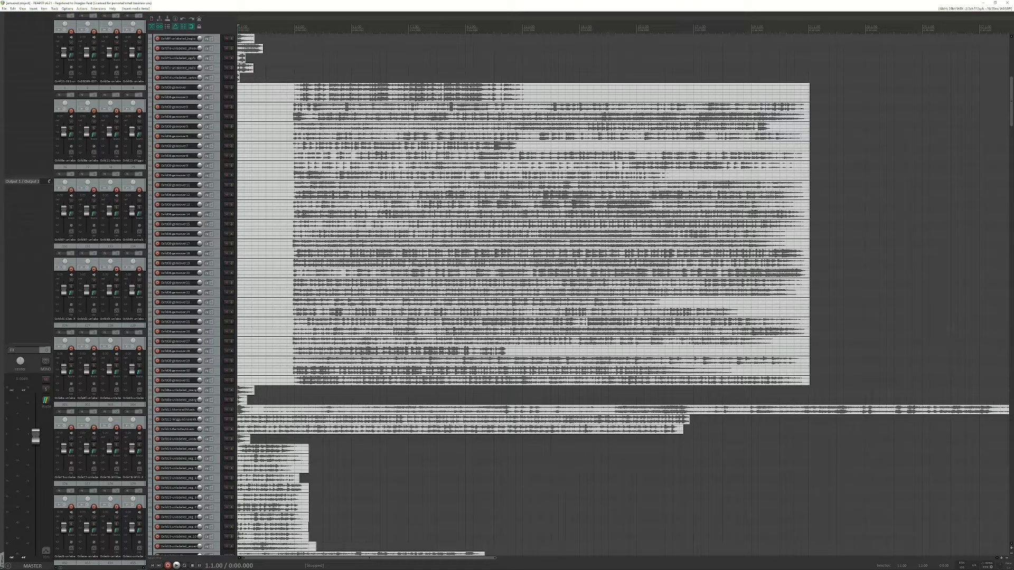
{"action": "left_click", "coordinate": [1006, 3]}
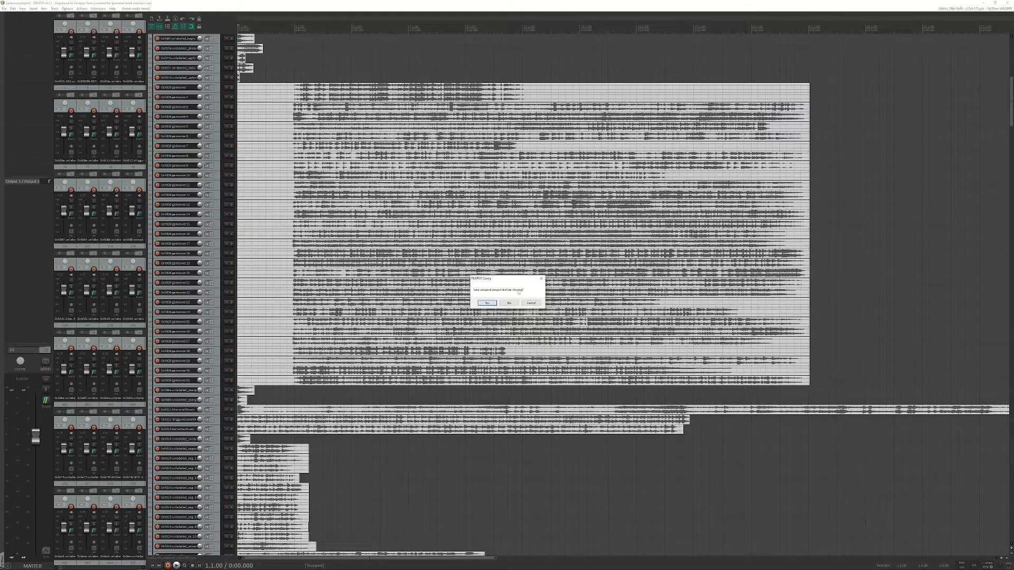
{"action": "left_click", "coordinate": [512, 303]}
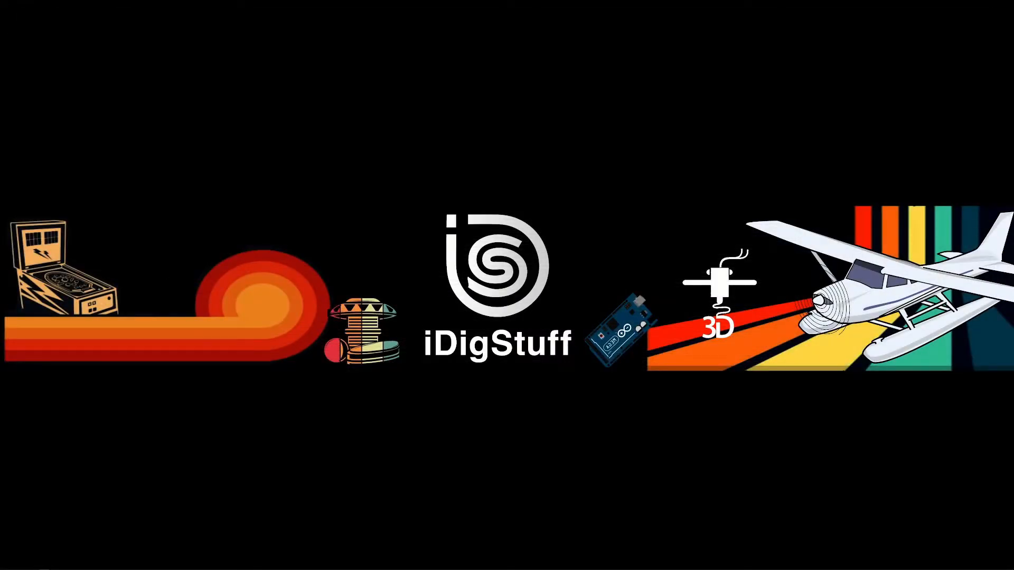
Step: Switch to File Explorer and open the simpprtyNormalized folder inside VPinMAME's altsound folder
{"action": "left_click_drag", "start_coordinate": [428, 37], "coordinate": [444, 7]}
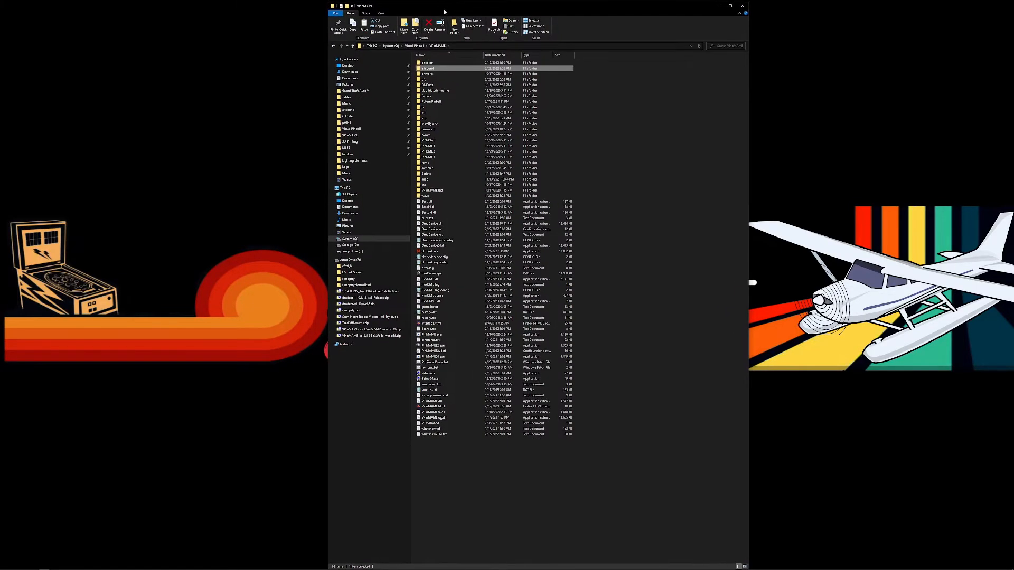
{"action": "double_click", "coordinate": [429, 69]}
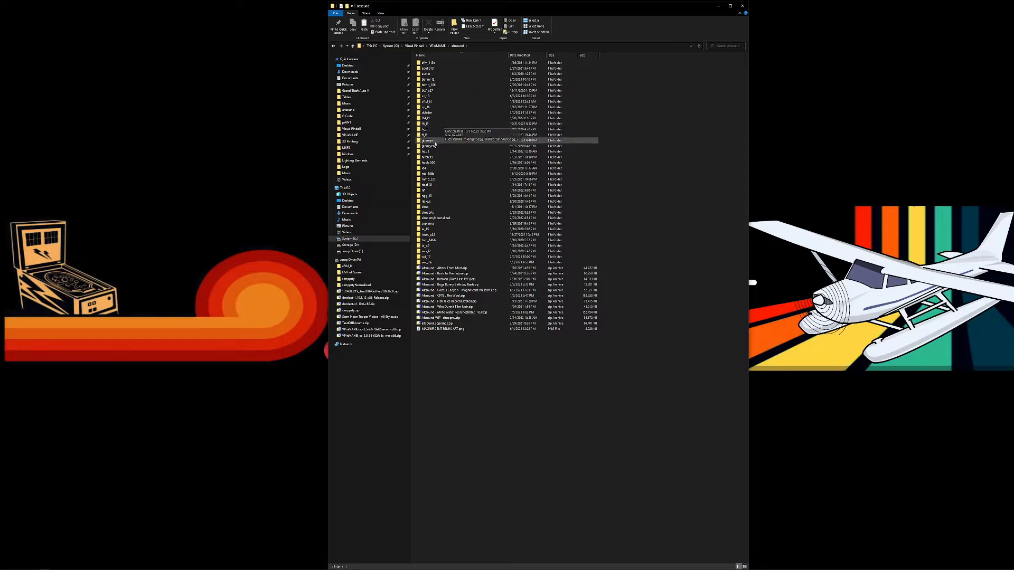
{"action": "double_click", "coordinate": [441, 218]}
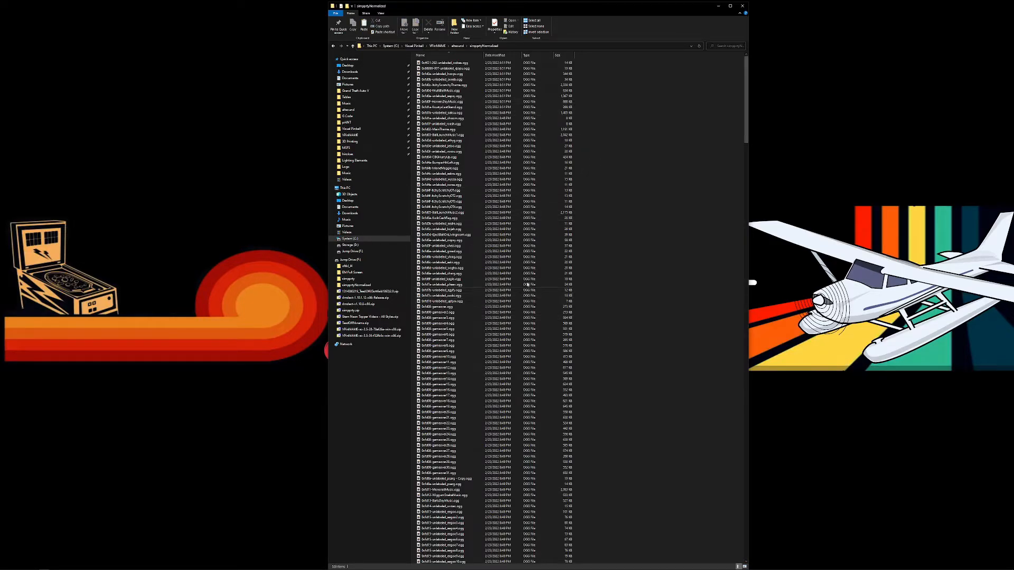
Step: Play a few of the rendered OGG files from different parts of the folder to check them
{"action": "left_click", "coordinate": [446, 169]}
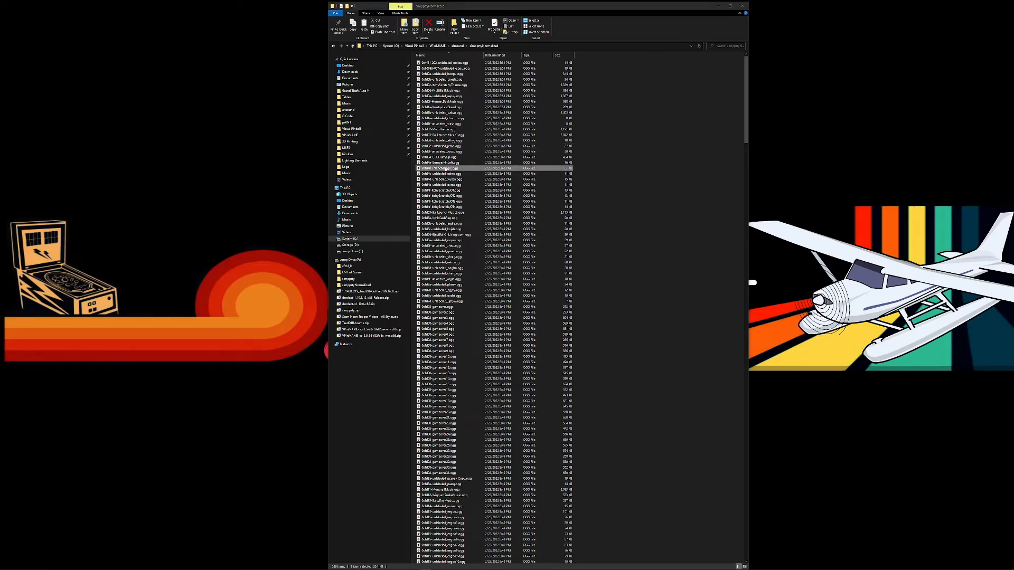
{"action": "double_click", "coordinate": [446, 197]}
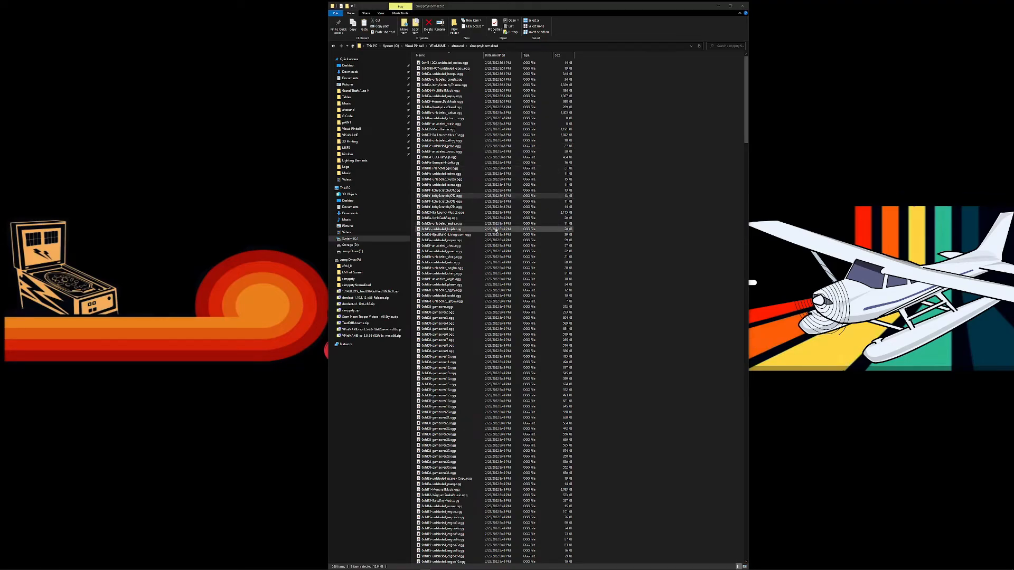
{"action": "scroll", "coordinate": [541, 336], "scroll_direction": "down", "scroll_amount": 7}
{"action": "scroll", "coordinate": [541, 337], "scroll_direction": "down", "scroll_amount": 13}
{"action": "left_click", "coordinate": [458, 462]}
{"action": "double_click", "coordinate": [457, 462]}
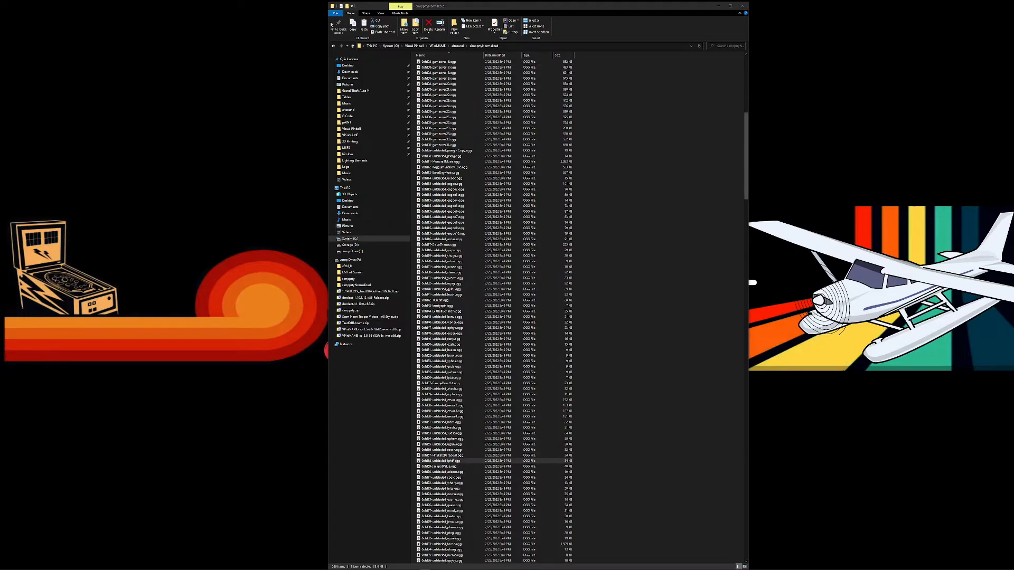
Step: Look through the original sound files in the simpprty folder and return to the altsound folder
{"action": "left_click", "coordinate": [334, 46]}
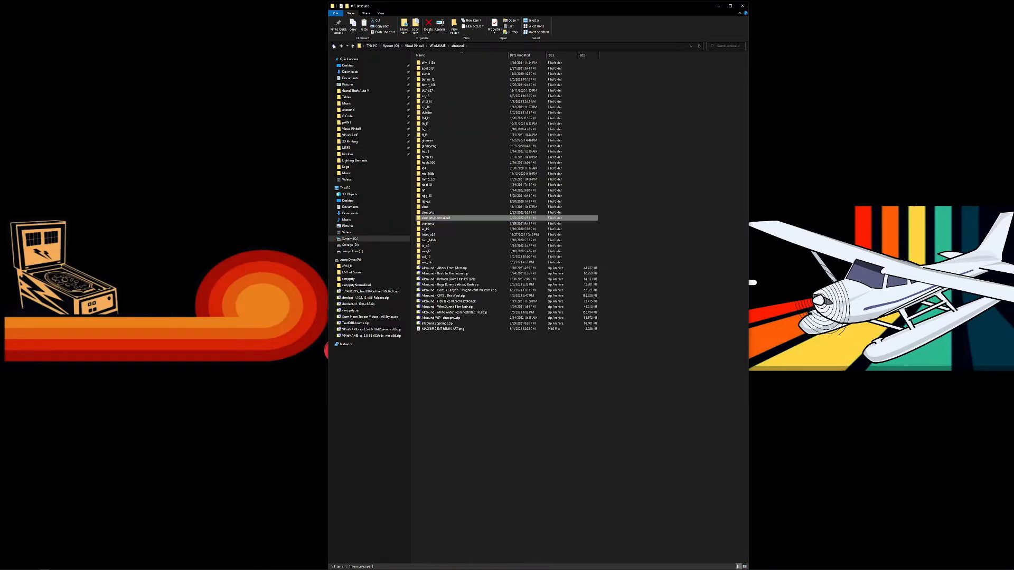
{"action": "double_click", "coordinate": [433, 213]}
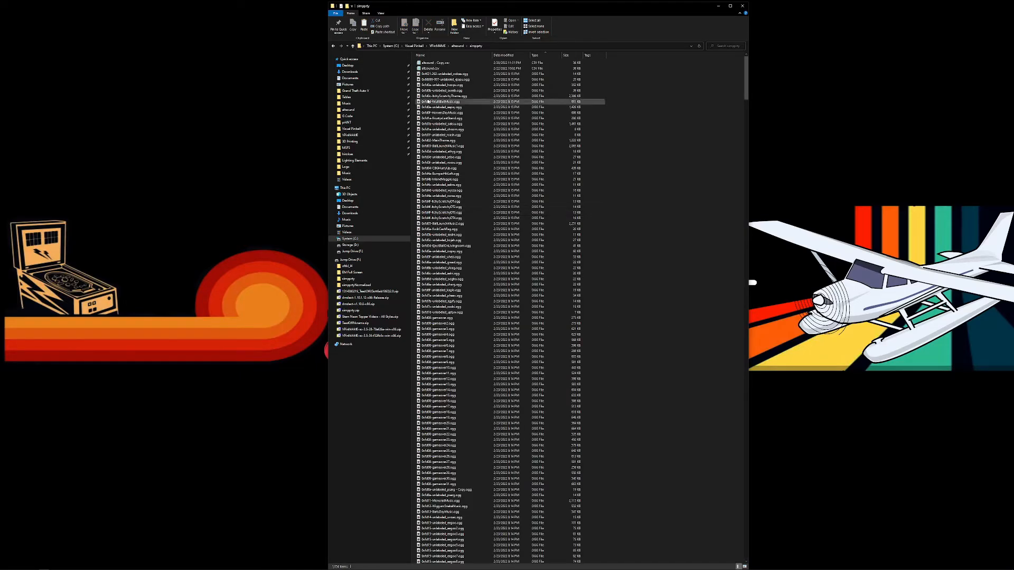
{"action": "left_click", "coordinate": [430, 75]}
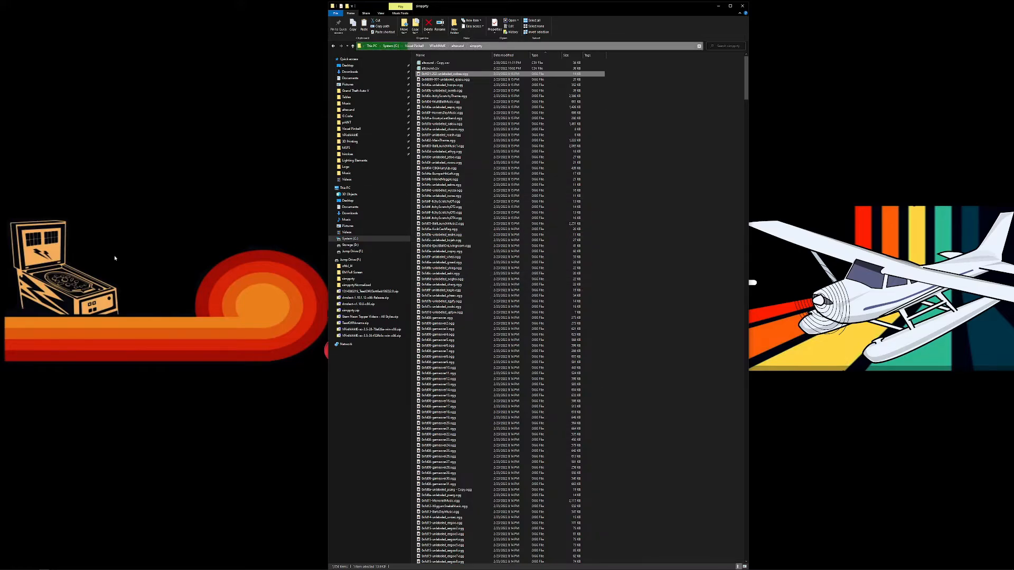
{"action": "left_click", "coordinate": [334, 47]}
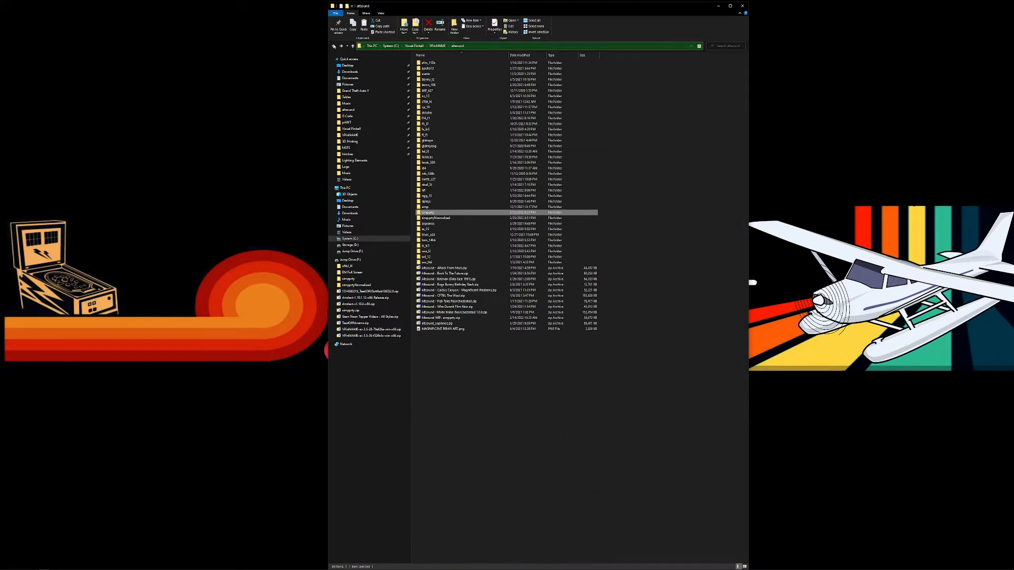
Step: Cut all the rendered files in the simpprtyNormalized folder
{"action": "double_click", "coordinate": [436, 217]}
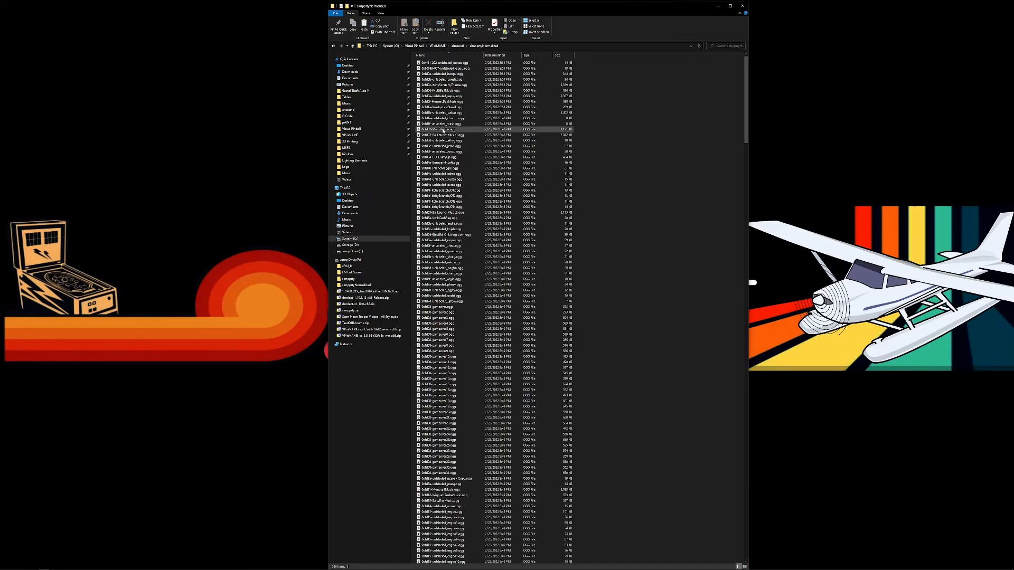
{"action": "key", "text": "ctrl+a"}
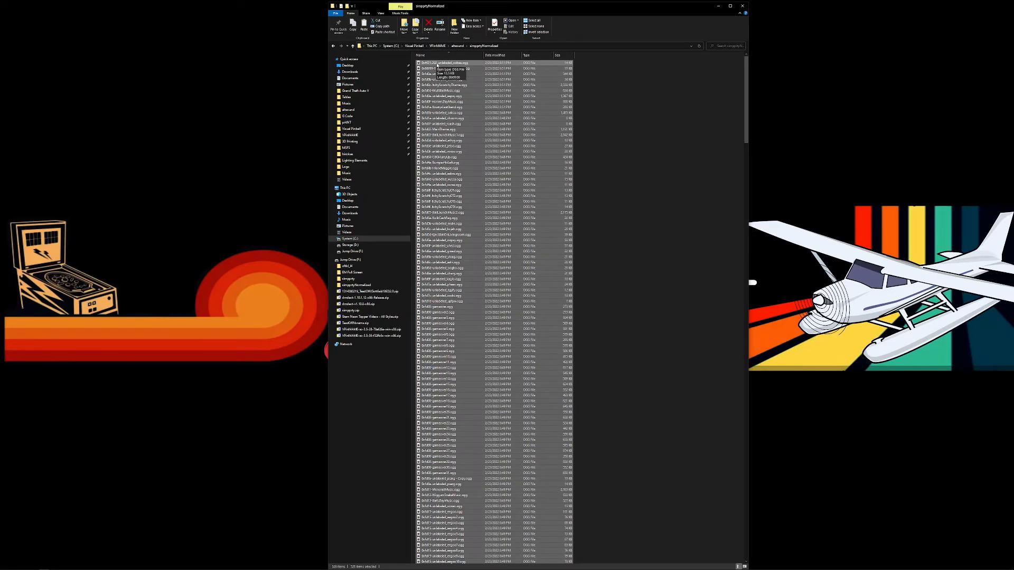
{"action": "right_click", "coordinate": [436, 63]}
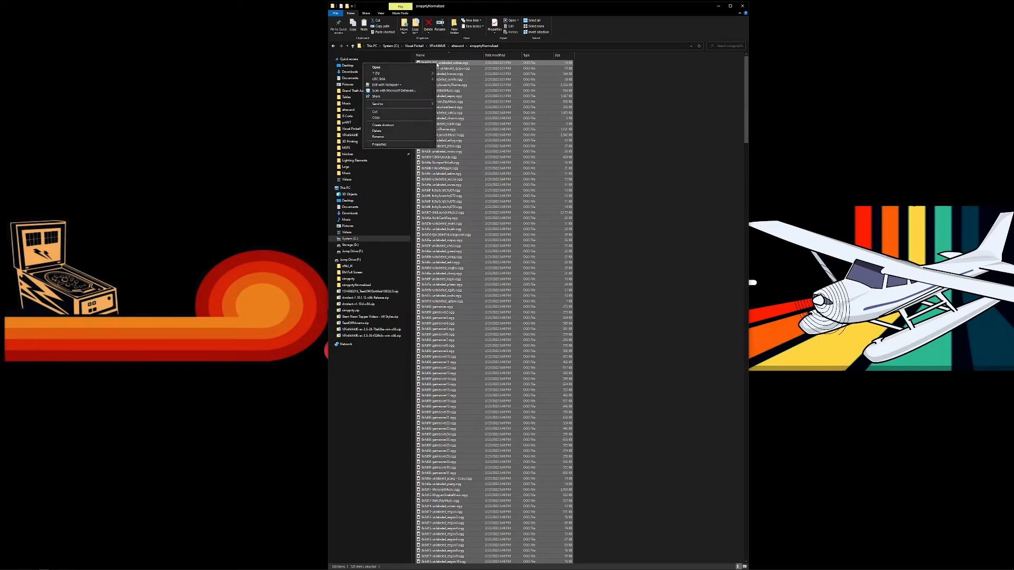
{"action": "left_click", "coordinate": [386, 112]}
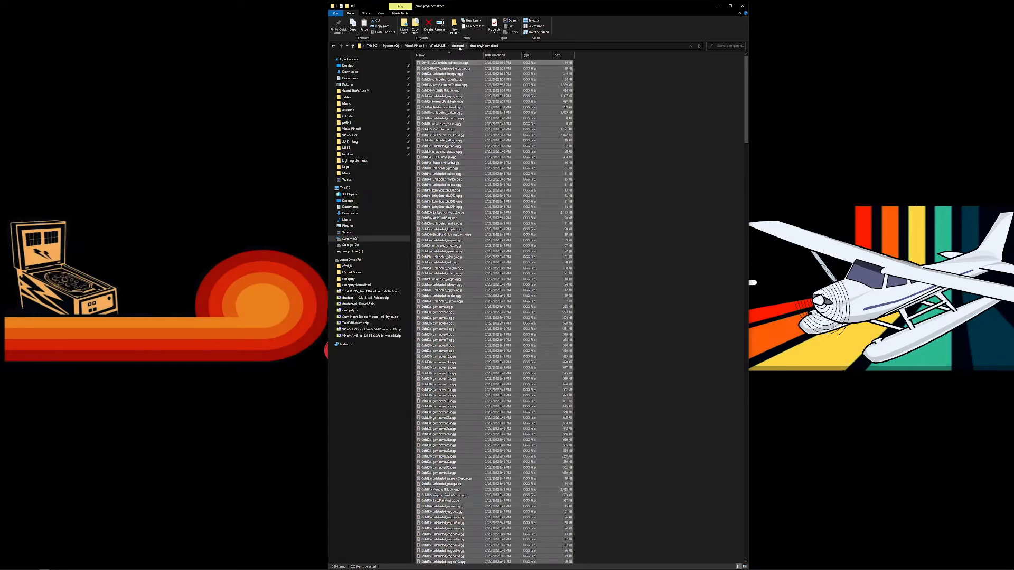
Step: Open the original simpprty folder inside altsound to view its files and close File Explorer
{"action": "left_click", "coordinate": [458, 45]}
{"action": "double_click", "coordinate": [434, 212]}
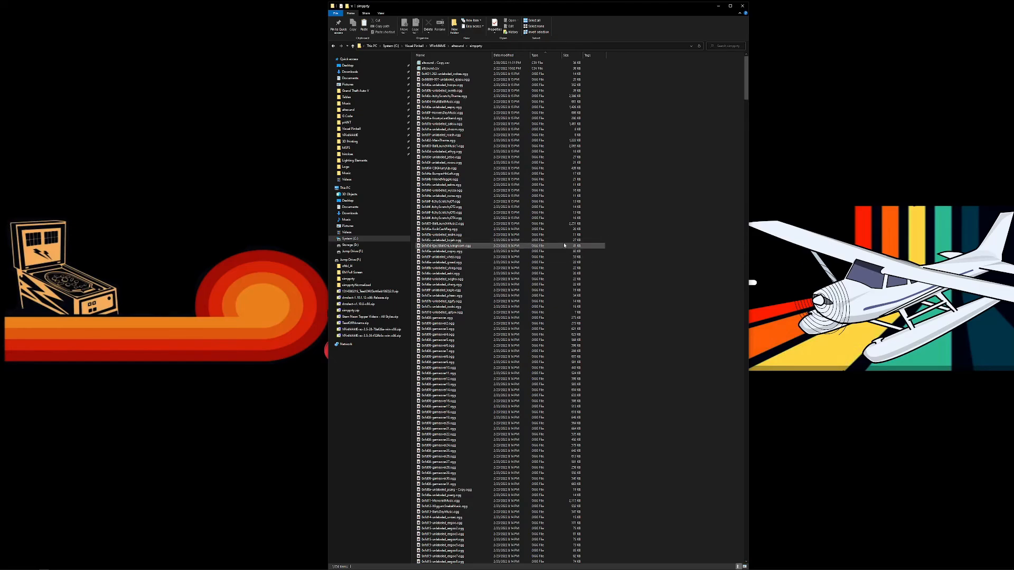
{"action": "left_click", "coordinate": [742, 6]}
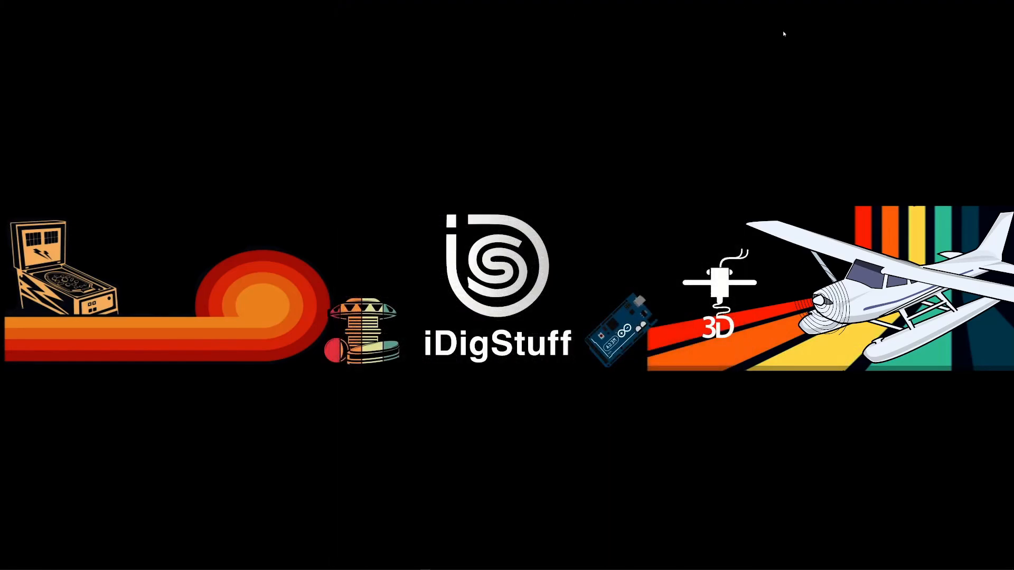